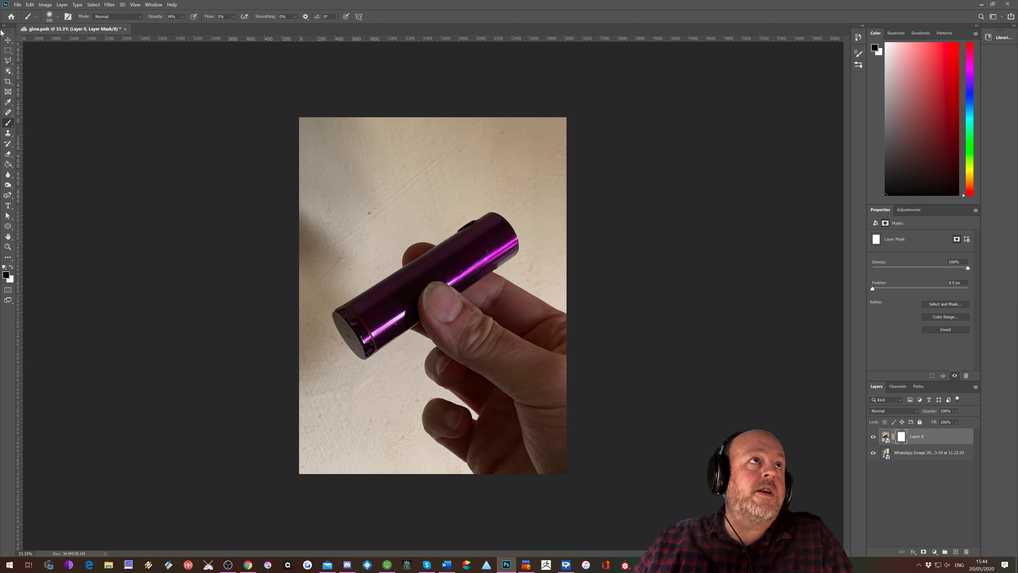
# Step: Set the brush to 900 px with 100% opacity, 100% flow and a hard edge
pyautogui.press(']')
pyautogui.press(']')
pyautogui.press(']')
pyautogui.press(']')
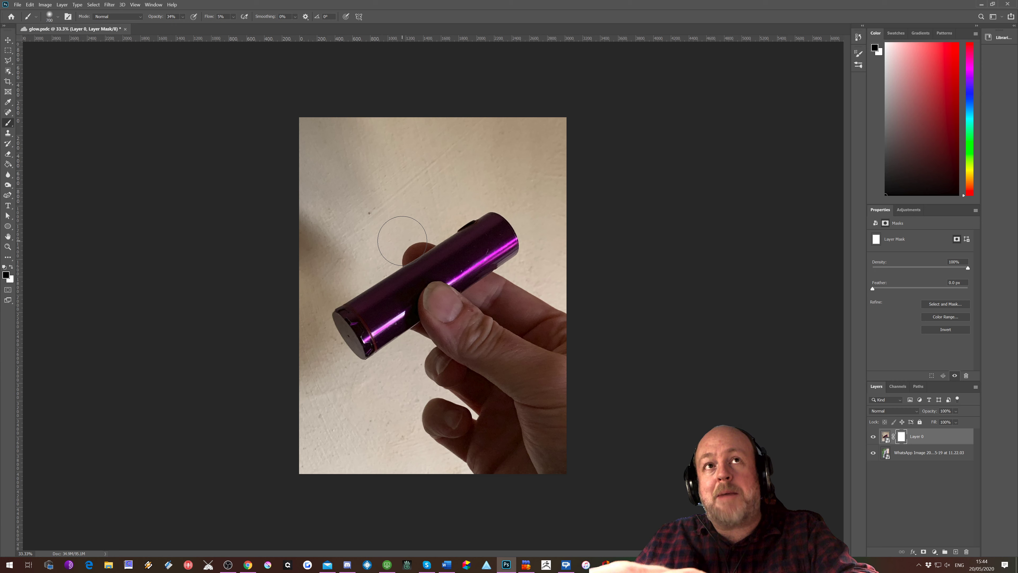
pyautogui.press(']')
pyautogui.press(']')
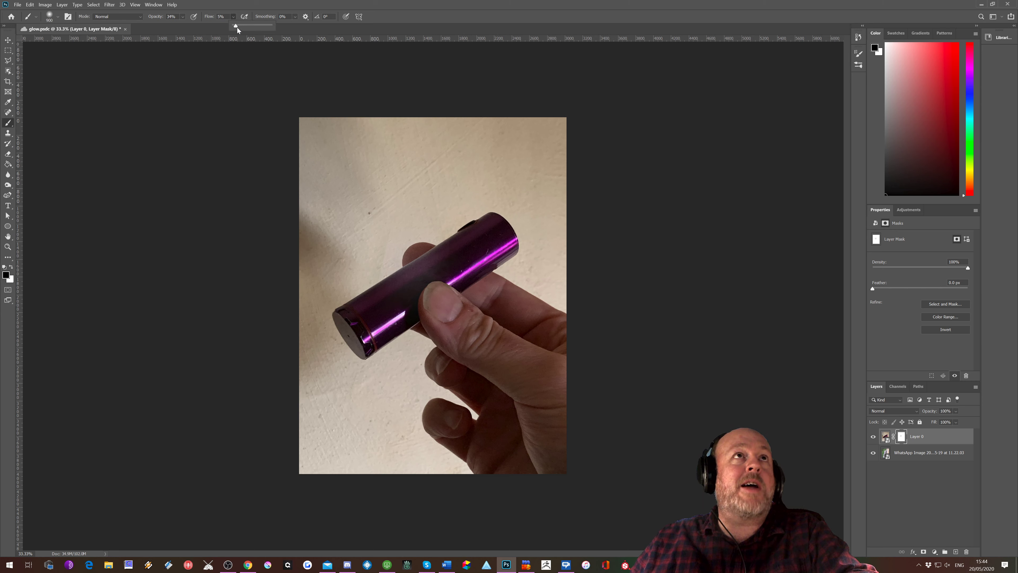
pyautogui.click(182, 17)
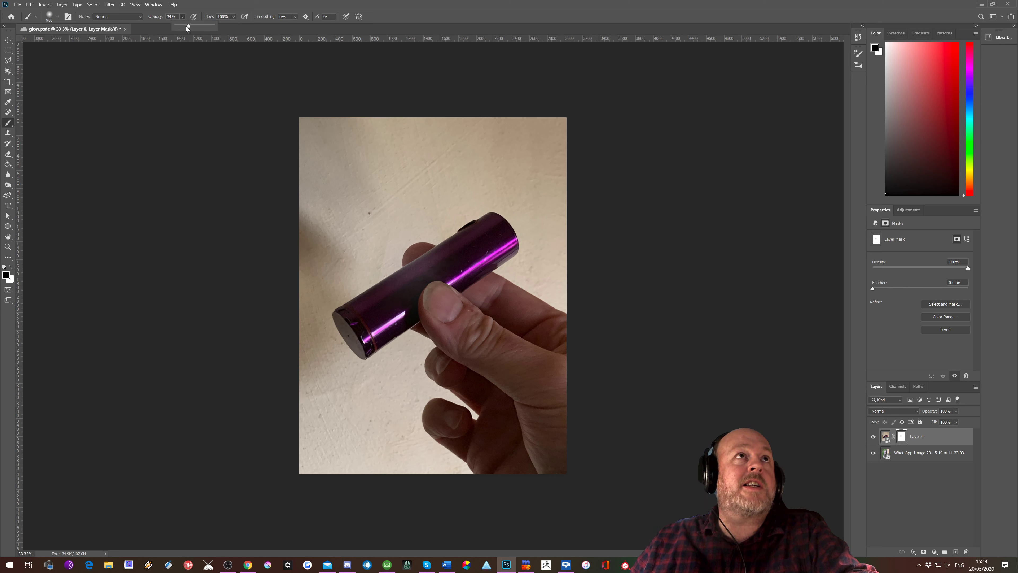
pyautogui.click(58, 17)
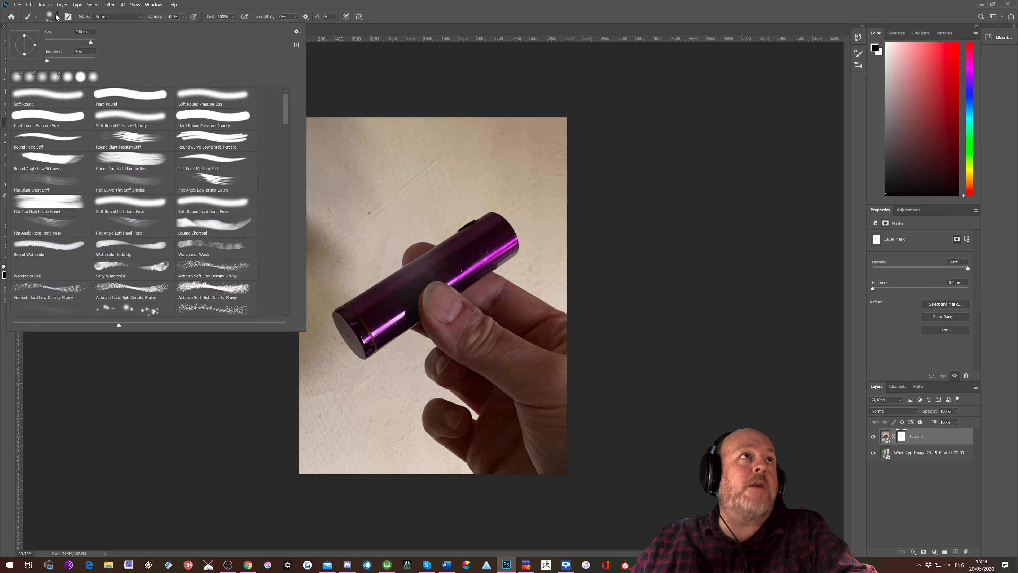
pyautogui.click(672, 139)
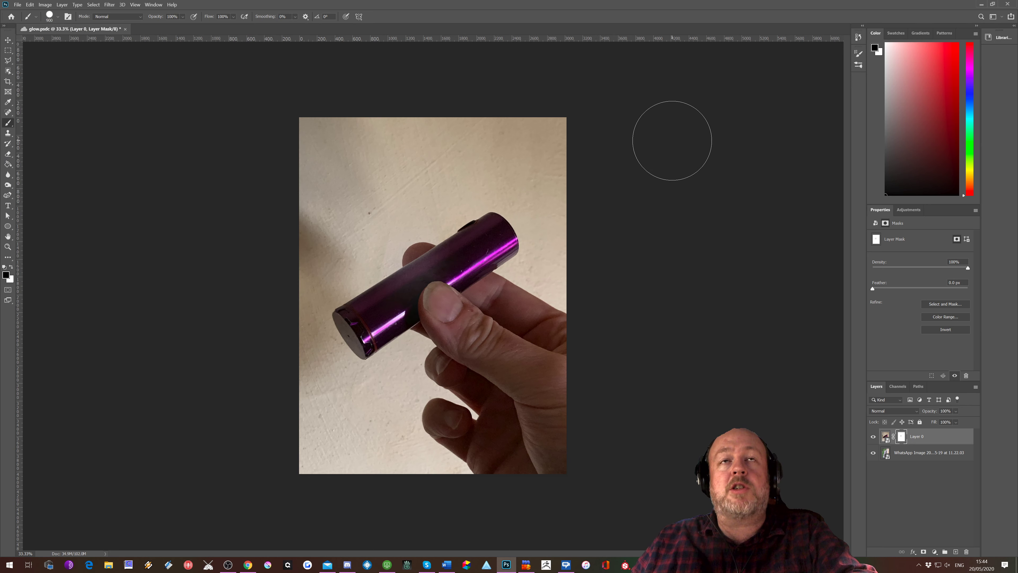
# Step: Paint black on Layer 0's mask over the middle of the purple cylinder and toggle Layer 0's visibility off and on
pyautogui.click(404, 263)
pyautogui.moveTo(404, 264)
pyautogui.mouseDown()
pyautogui.moveTo(403, 249)
pyautogui.moveTo(419, 271)
pyautogui.moveTo(420, 246)
pyautogui.moveTo(417, 281)
pyautogui.moveTo(445, 265)
pyautogui.moveTo(421, 233)
pyautogui.moveTo(408, 255)
pyautogui.mouseUp()
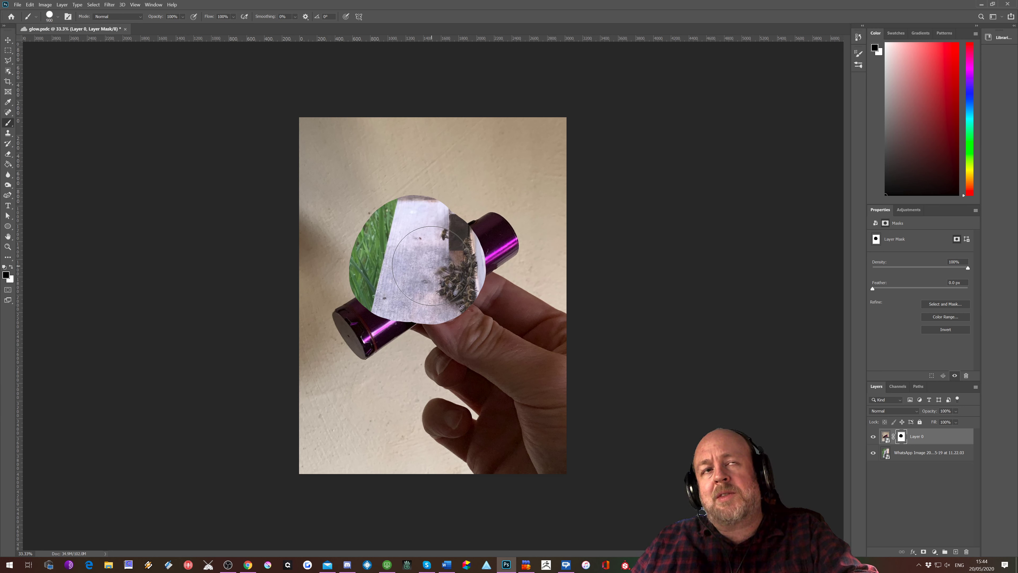
pyautogui.click(873, 437)
pyautogui.click(873, 436)
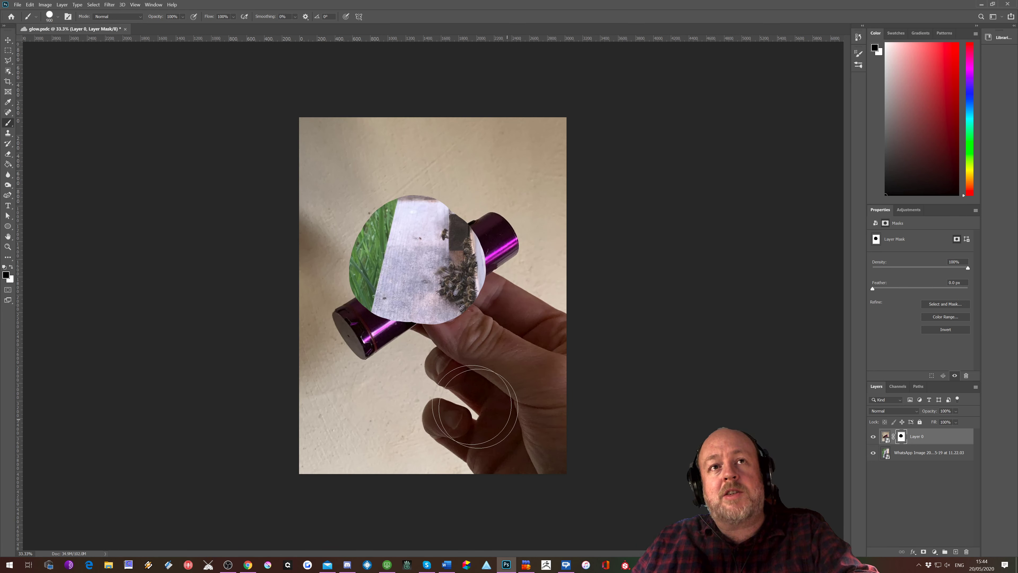
# Step: Extend the black area of Layer 0's mask over the fingers, the thumb and most of the cylinder
pyautogui.click(462, 399)
pyautogui.click(366, 399)
pyautogui.moveTo(366, 398)
pyautogui.mouseDown()
pyautogui.moveTo(427, 396)
pyautogui.moveTo(475, 373)
pyautogui.moveTo(476, 282)
pyautogui.moveTo(422, 271)
pyautogui.moveTo(403, 342)
pyautogui.moveTo(450, 281)
pyautogui.moveTo(451, 220)
pyautogui.mouseUp()
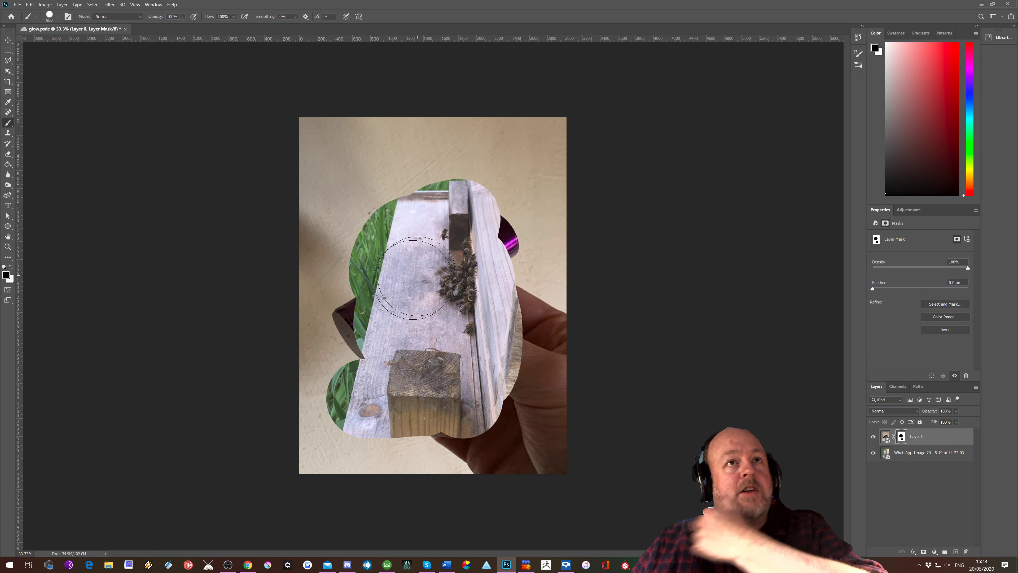
pyautogui.moveTo(415, 277)
pyautogui.mouseDown()
pyautogui.moveTo(383, 314)
pyautogui.moveTo(383, 352)
pyautogui.mouseUp()
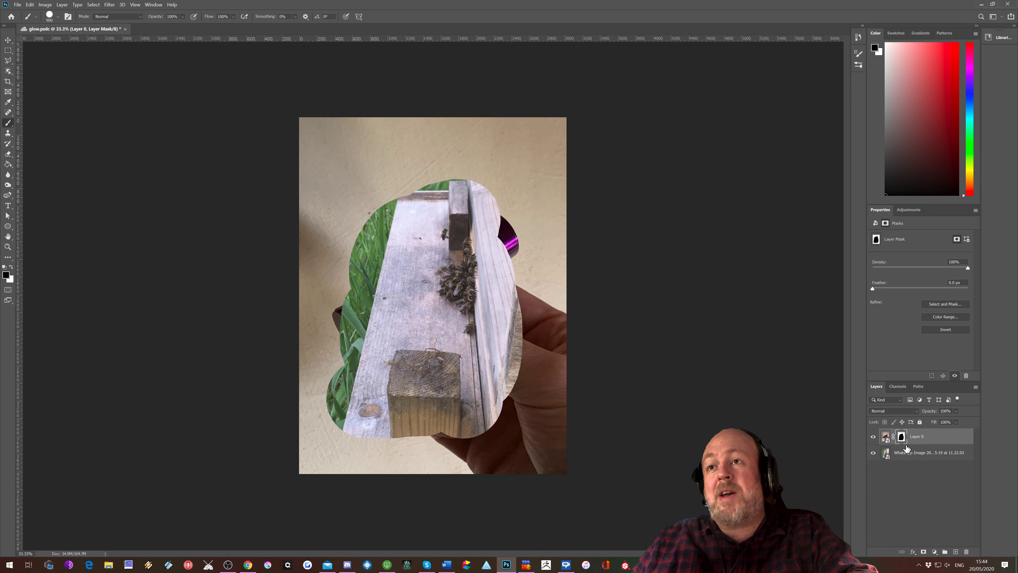
# Step: Move the bee photo layer up and left behind the masked area, to about X -384 px and Y -1027 px
pyautogui.click(920, 457)
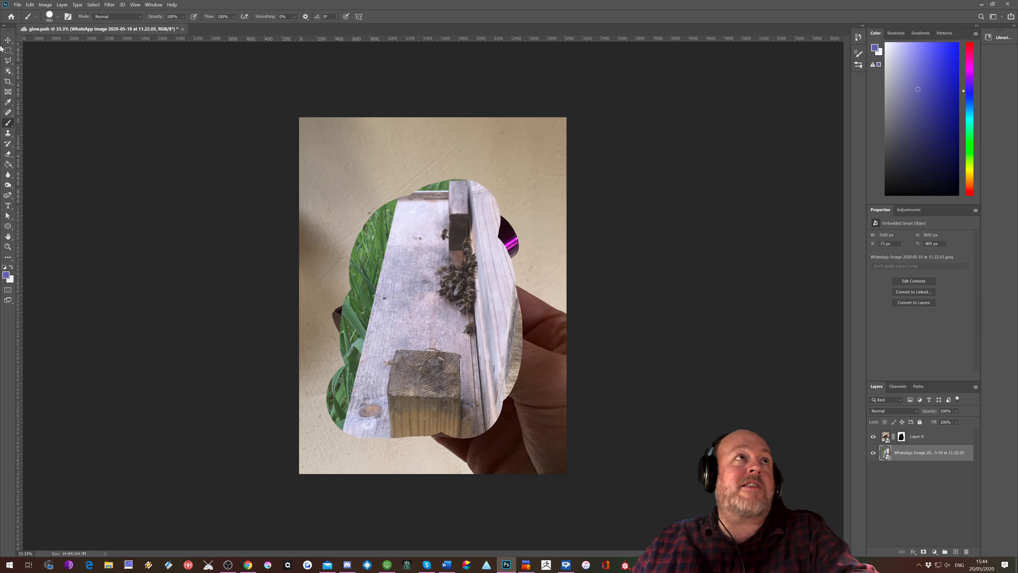
pyautogui.click(8, 40)
pyautogui.moveTo(431, 253); pyautogui.dragTo(381, 241)
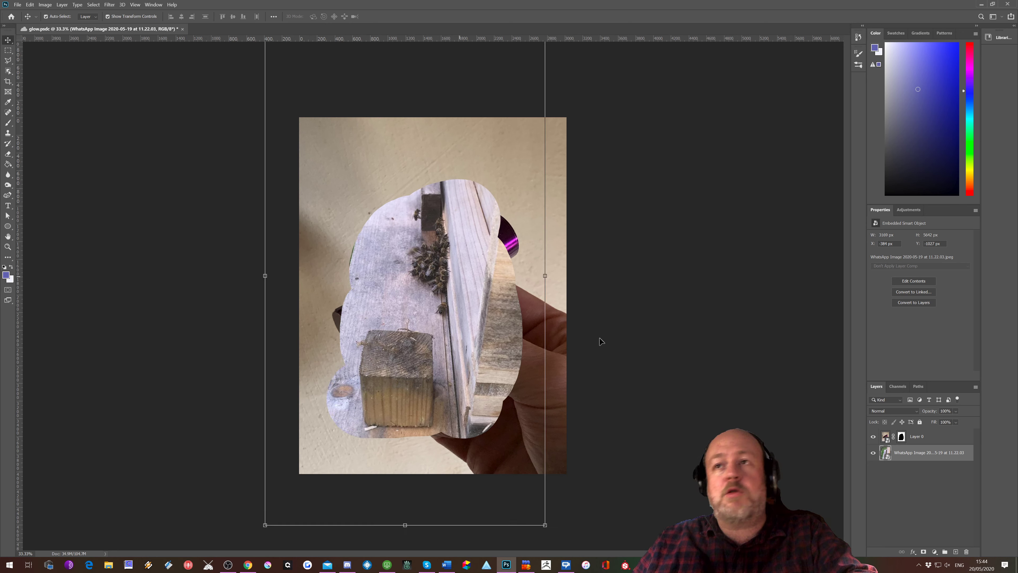
# Step: Show Layer 0's mask on its own and paint a white smiley face inside the black area with a 300 px brush
pyautogui.click(901, 436)
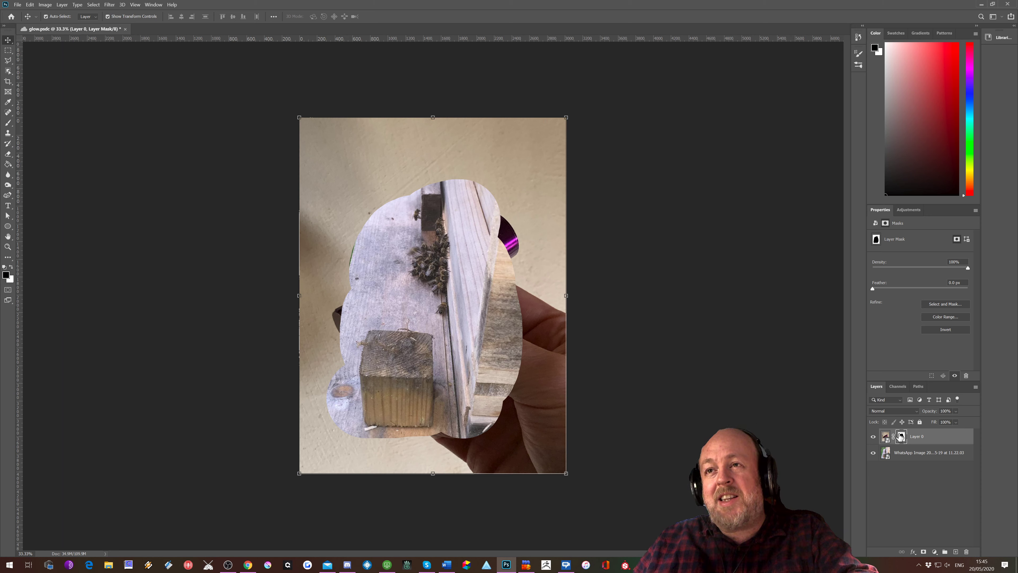
pyautogui.keyDown('alt'); pyautogui.click(901, 437); pyautogui.keyUp('alt')
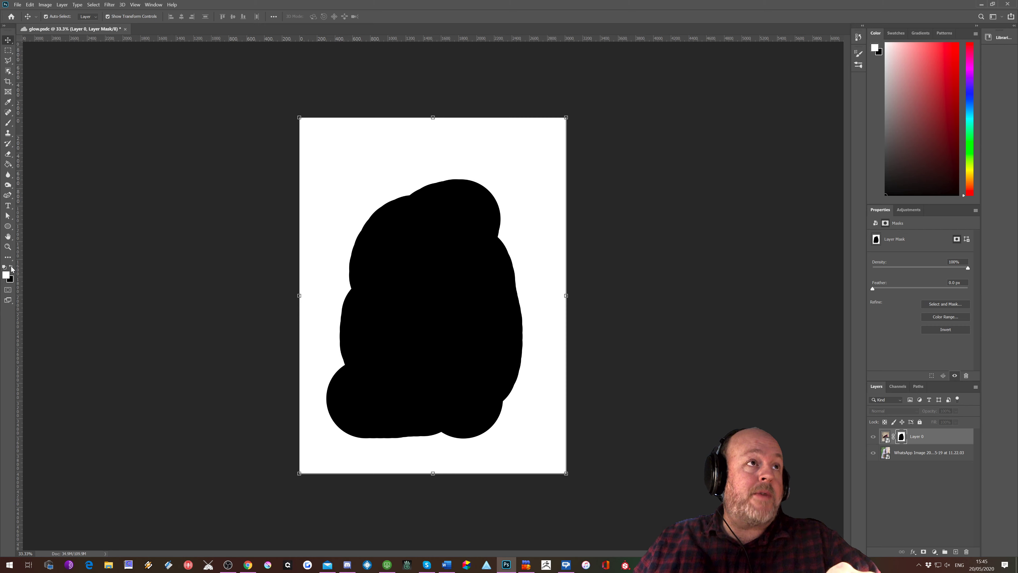
pyautogui.click(8, 126)
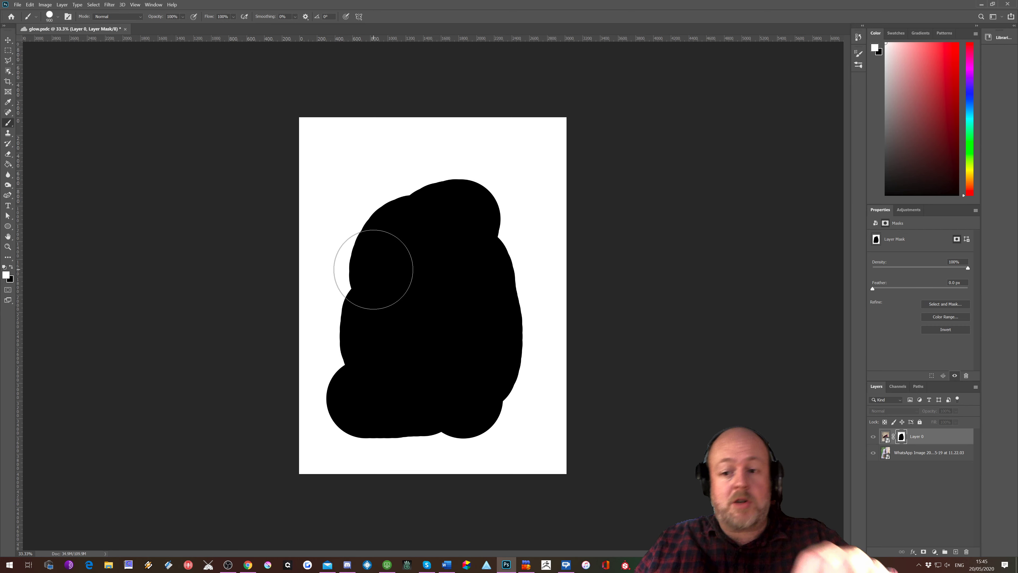
pyautogui.press('[')
pyautogui.press('[')
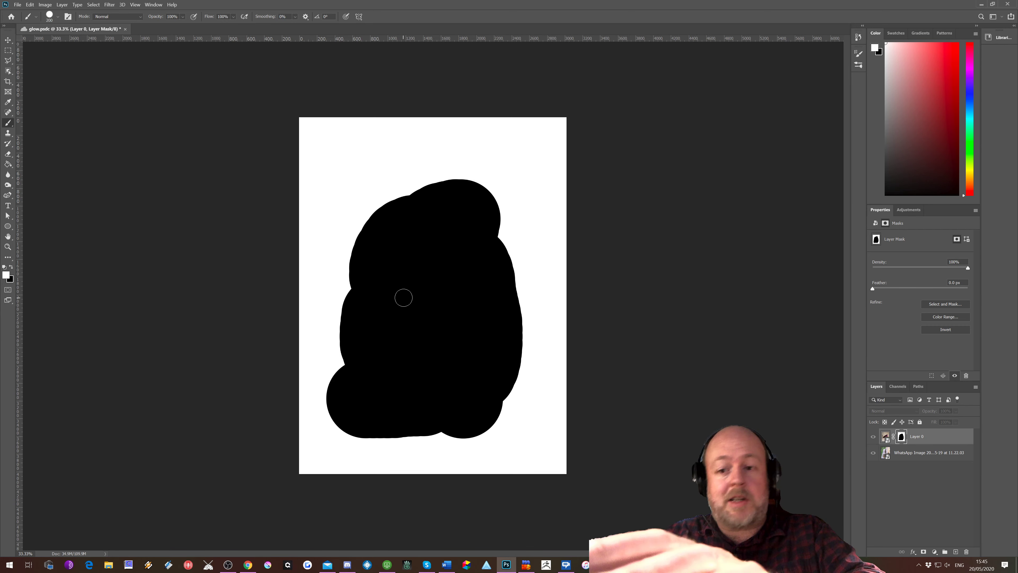
pyautogui.click(408, 290)
pyautogui.click(445, 286)
pyautogui.moveTo(393, 325)
pyautogui.mouseDown()
pyautogui.moveTo(443, 341)
pyautogui.moveTo(472, 320)
pyautogui.mouseUp()
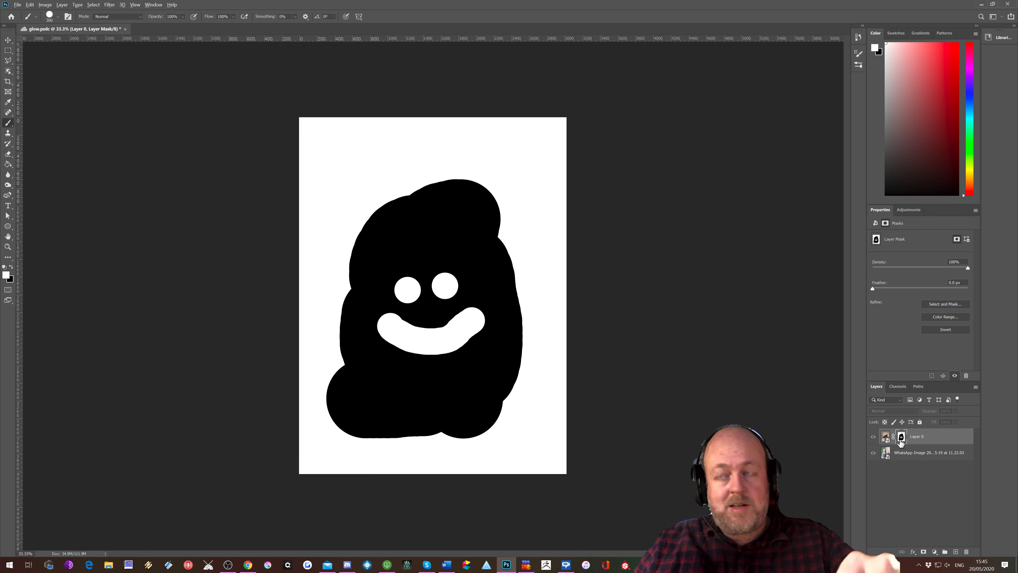
# Step: Return to the normal image view and paint Layer 0's mask entirely white again, enlarging the brush to 600 px
pyautogui.keyDown('alt'); pyautogui.click(901, 437); pyautogui.keyUp('alt')
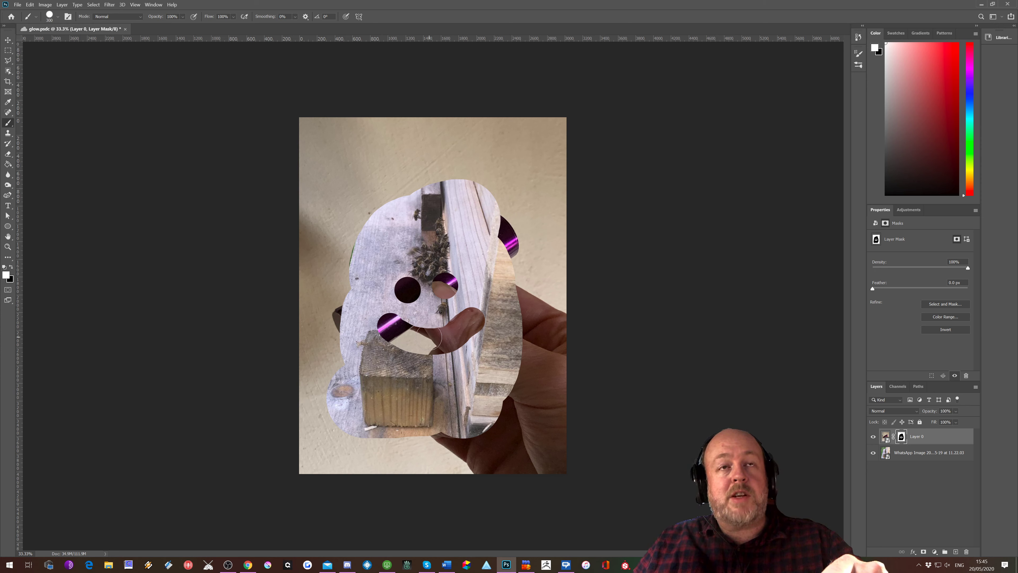
pyautogui.moveTo(393, 308)
pyautogui.mouseDown()
pyautogui.moveTo(384, 259)
pyautogui.moveTo(398, 231)
pyautogui.moveTo(454, 243)
pyautogui.moveTo(467, 282)
pyautogui.moveTo(457, 312)
pyautogui.moveTo(452, 265)
pyautogui.moveTo(405, 322)
pyautogui.moveTo(425, 259)
pyautogui.moveTo(437, 262)
pyautogui.moveTo(385, 310)
pyautogui.moveTo(429, 209)
pyautogui.moveTo(443, 294)
pyautogui.moveTo(451, 208)
pyautogui.moveTo(471, 194)
pyautogui.moveTo(511, 307)
pyautogui.moveTo(510, 370)
pyautogui.moveTo(483, 409)
pyautogui.moveTo(448, 425)
pyautogui.moveTo(367, 423)
pyautogui.moveTo(346, 390)
pyautogui.moveTo(359, 211)
pyautogui.moveTo(424, 183)
pyautogui.moveTo(464, 269)
pyautogui.moveTo(475, 336)
pyautogui.moveTo(416, 378)
pyautogui.moveTo(369, 338)
pyautogui.moveTo(415, 340)
pyautogui.moveTo(382, 349)
pyautogui.moveTo(402, 329)
pyautogui.mouseUp()
pyautogui.press(']')
pyautogui.press(']')
pyautogui.press(']')
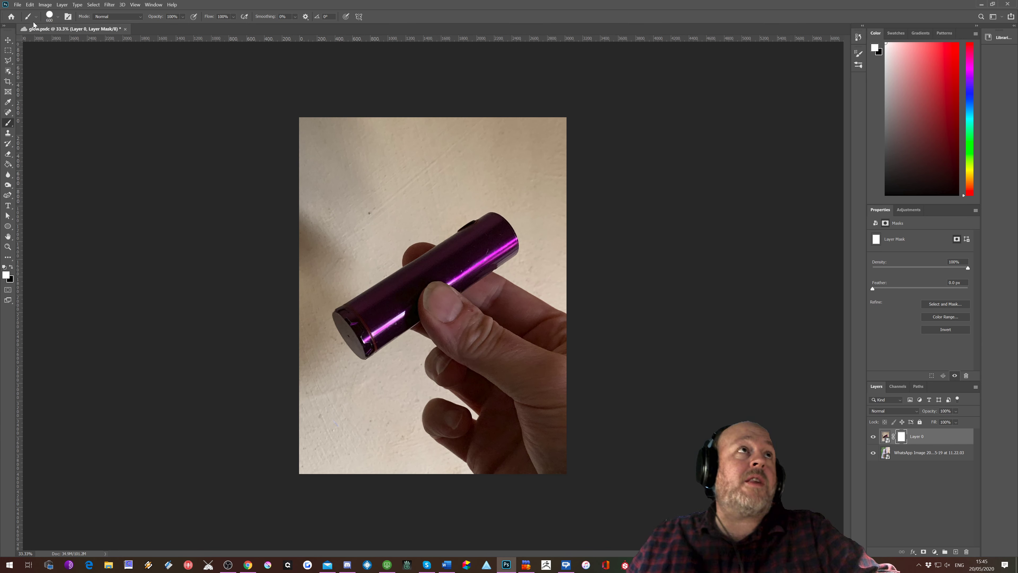
# Step: Lower the brush hardness for a soft edge and enlarge the brush to cover a large part of the photo
pyautogui.click(58, 18)
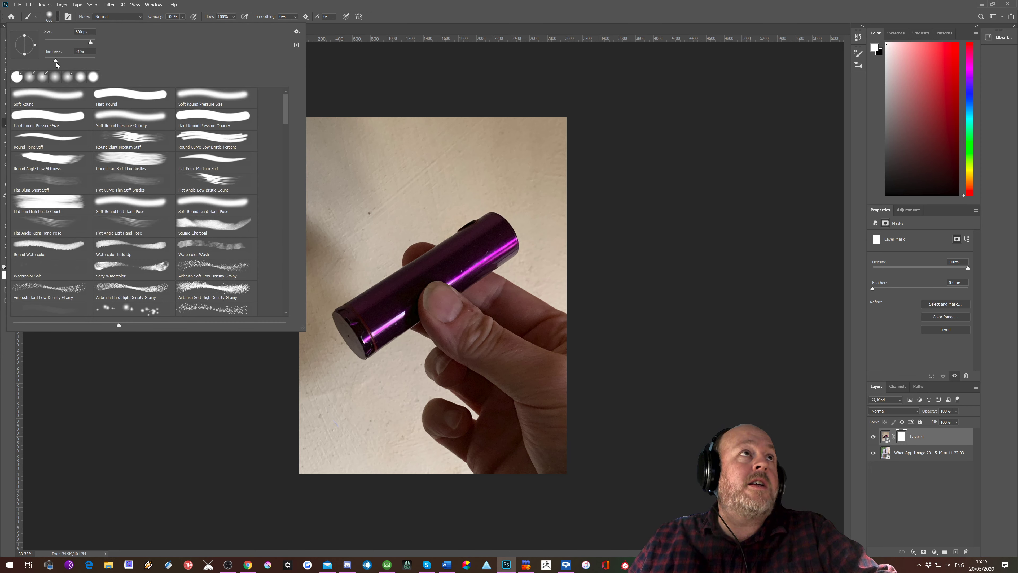
pyautogui.click(662, 150)
pyautogui.press(']')
pyautogui.press(']')
pyautogui.press(']')
pyautogui.press(']')
pyautogui.press(']')
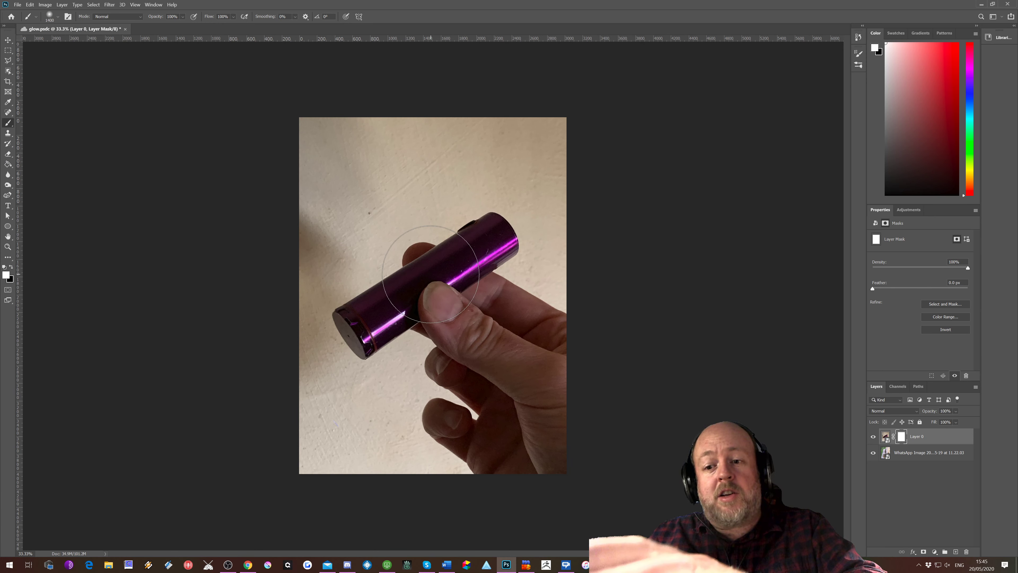
pyautogui.press(']')
pyautogui.press(']')
pyautogui.press(']')
pyautogui.press(']')
pyautogui.press(']')
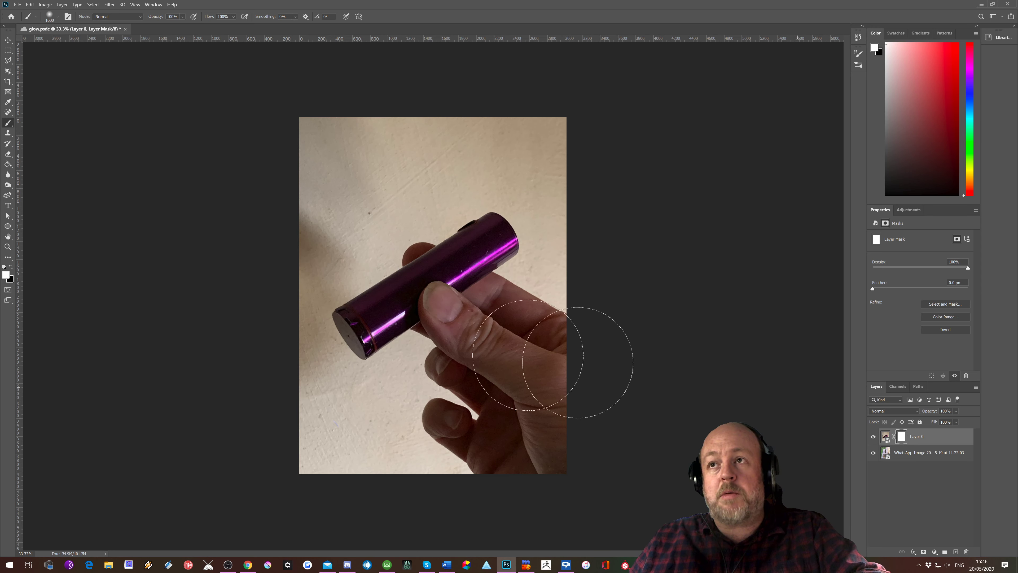
# Step: Dab black with the soft brush on Layer 0's mask along the cylinder to blend in the bee photo
pyautogui.click(11, 267)
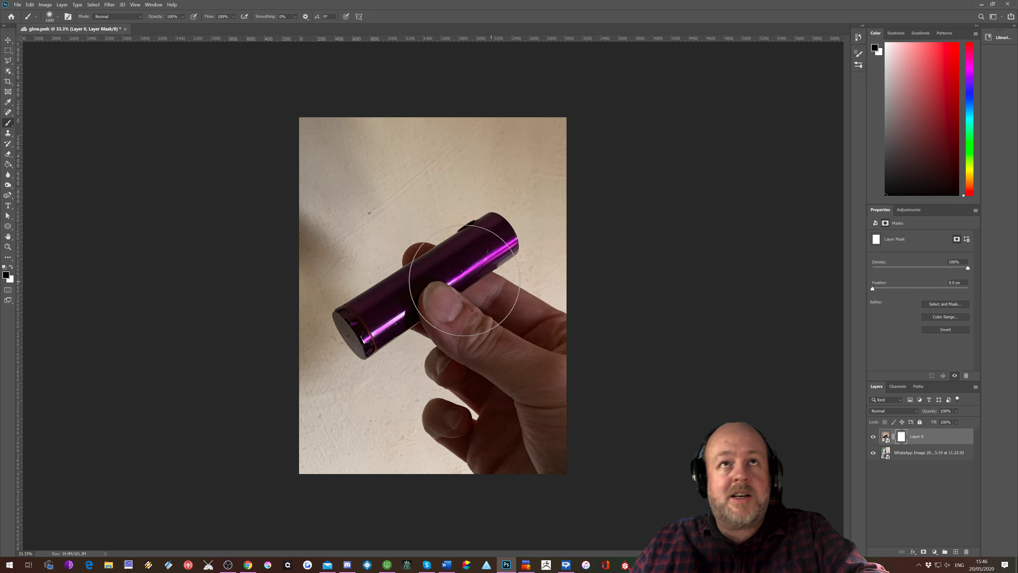
pyautogui.click(429, 279)
pyautogui.click(429, 279)
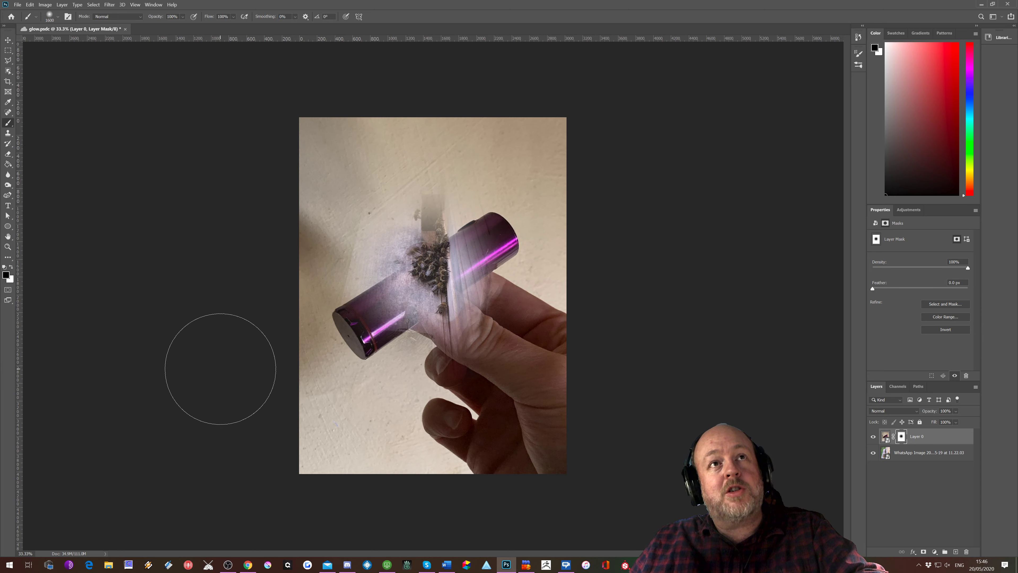
pyautogui.click(428, 352)
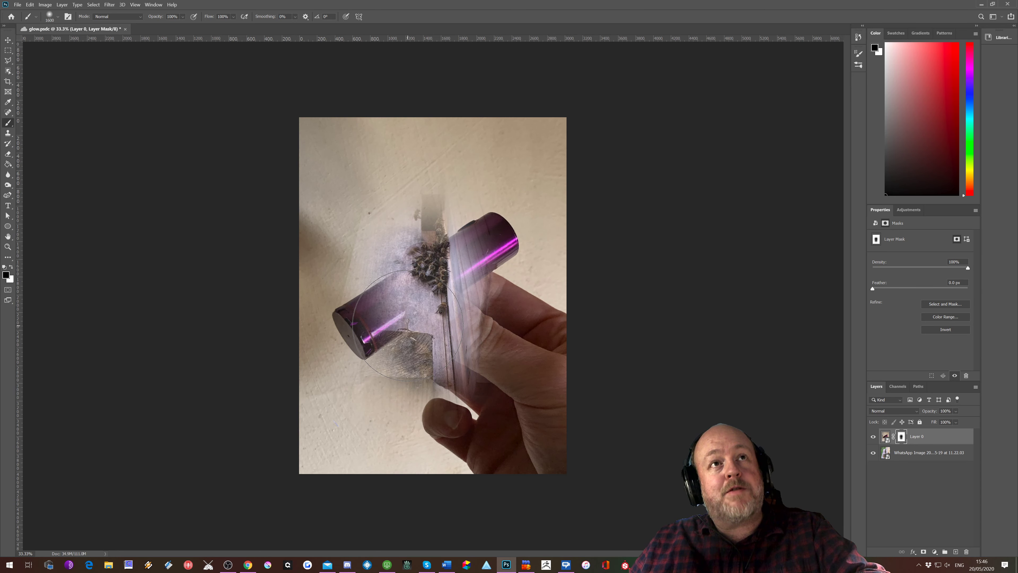
pyautogui.click(408, 323)
pyautogui.click(442, 278)
pyautogui.click(467, 249)
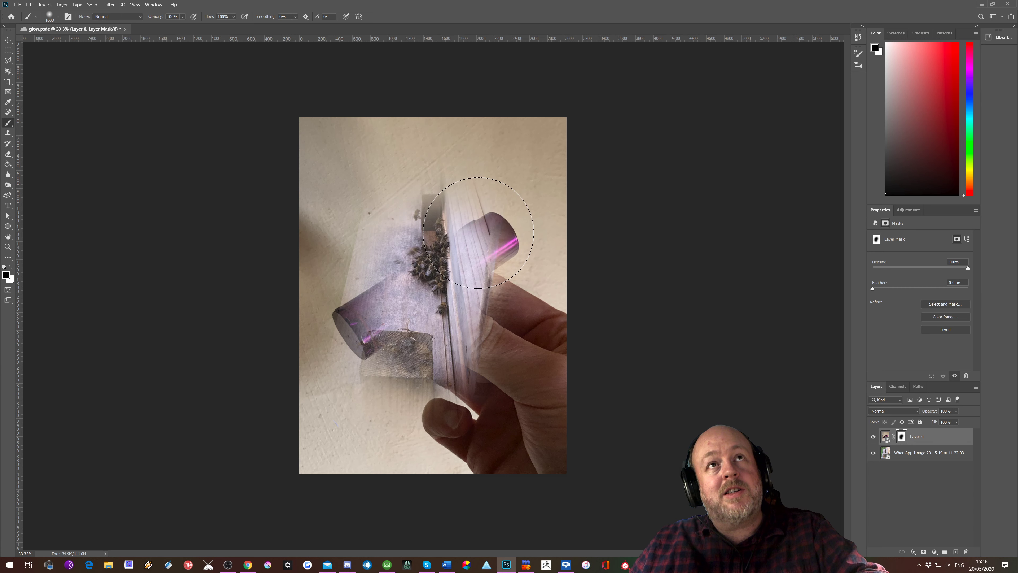
pyautogui.click(478, 232)
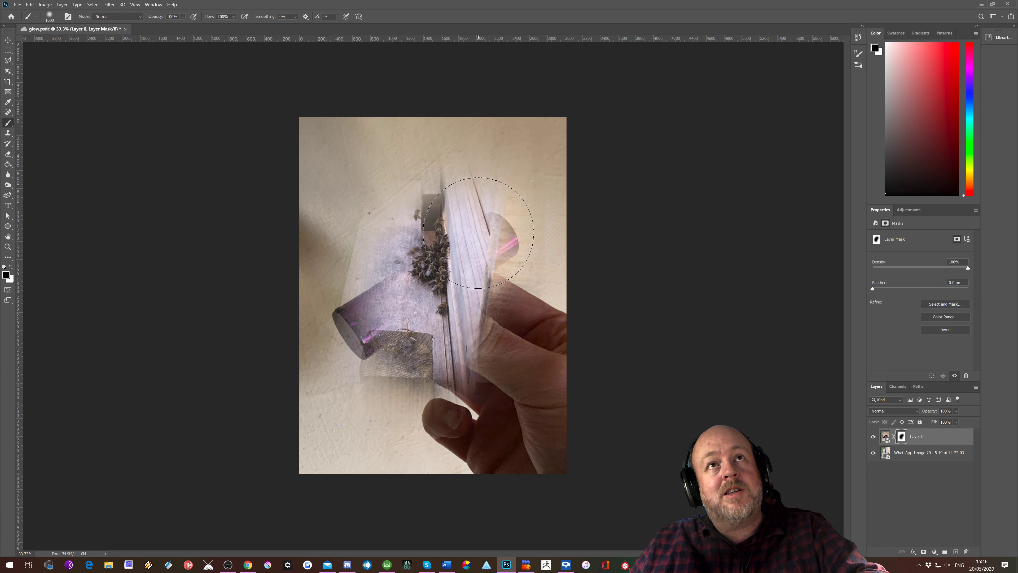
# Step: Check the soft mask on its own, then extend its black area across most of the image in normal view
pyautogui.keyDown('alt'); pyautogui.click(901, 439); pyautogui.keyUp('alt')
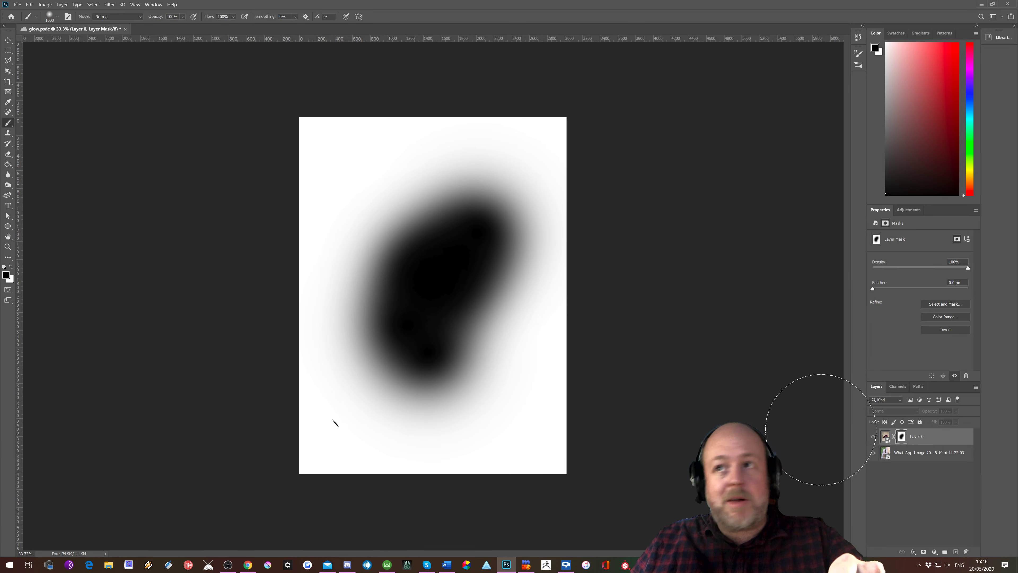
pyautogui.keyDown('alt'); pyautogui.click(901, 437); pyautogui.keyUp('alt')
pyautogui.moveTo(415, 329)
pyautogui.mouseDown()
pyautogui.moveTo(396, 346)
pyautogui.moveTo(441, 293)
pyautogui.moveTo(445, 278)
pyautogui.moveTo(415, 325)
pyautogui.moveTo(447, 254)
pyautogui.moveTo(457, 256)
pyautogui.moveTo(465, 298)
pyautogui.moveTo(434, 288)
pyautogui.moveTo(402, 222)
pyautogui.moveTo(406, 269)
pyautogui.moveTo(451, 375)
pyautogui.moveTo(471, 304)
pyautogui.moveTo(430, 235)
pyautogui.moveTo(516, 366)
pyautogui.mouseUp()
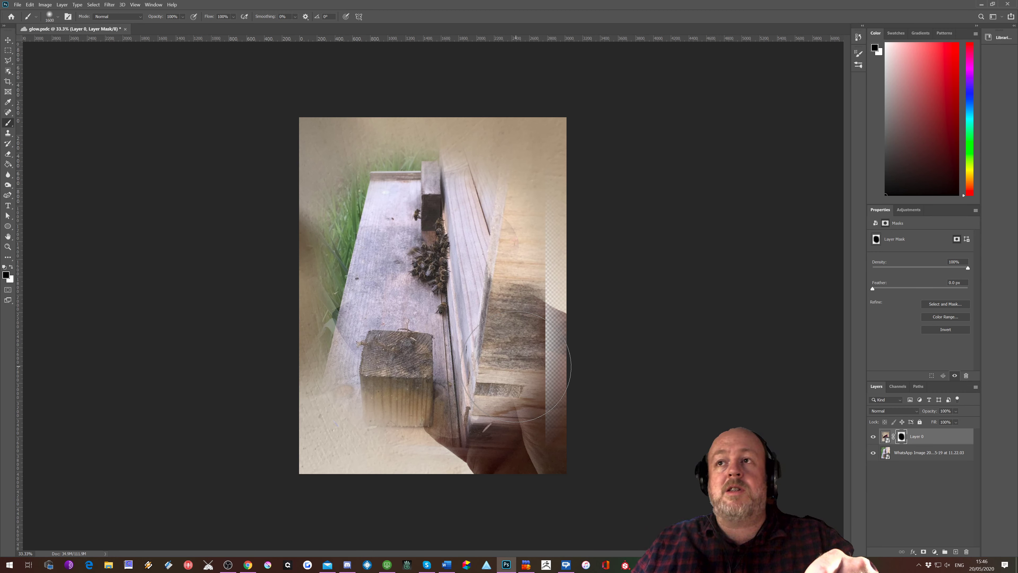
# Step: Paint white over Layer 0's whole mask to restore the hand photo and reduce the brush size
pyautogui.click(11, 266)
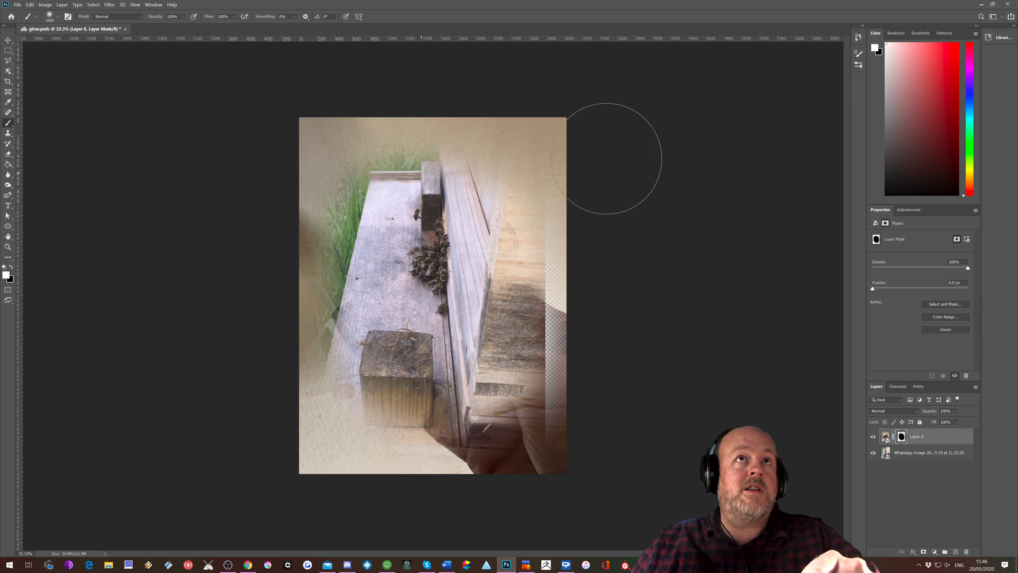
pyautogui.moveTo(609, 154)
pyautogui.mouseDown()
pyautogui.moveTo(257, 216)
pyautogui.moveTo(252, 296)
pyautogui.moveTo(465, 315)
pyautogui.moveTo(513, 392)
pyautogui.moveTo(557, 428)
pyautogui.moveTo(461, 489)
pyautogui.moveTo(348, 383)
pyautogui.moveTo(615, 409)
pyautogui.moveTo(517, 417)
pyautogui.moveTo(483, 513)
pyautogui.moveTo(608, 343)
pyautogui.moveTo(530, 457)
pyautogui.moveTo(409, 416)
pyautogui.moveTo(305, 423)
pyautogui.moveTo(543, 322)
pyautogui.mouseUp()
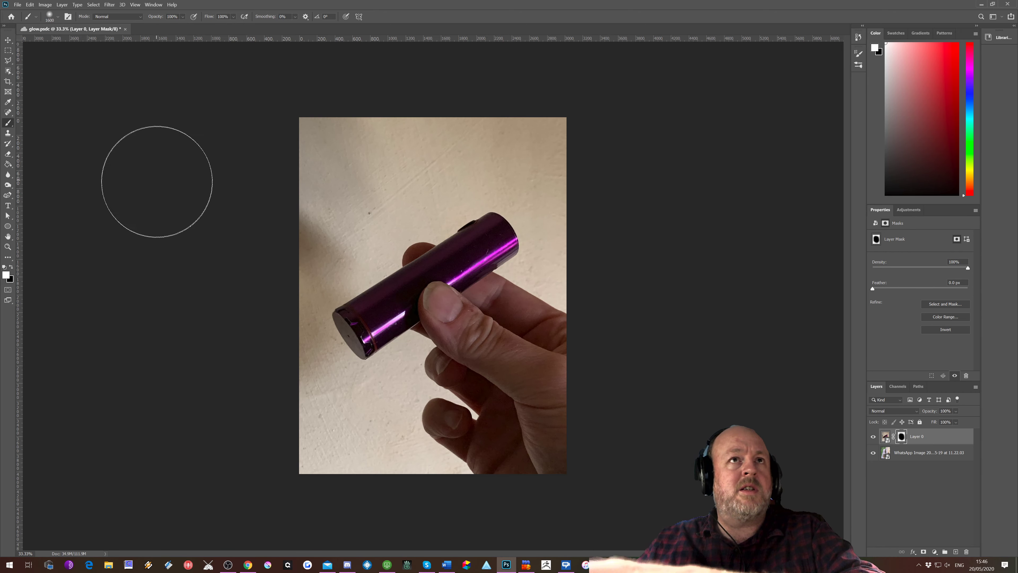
pyautogui.press('[')
pyautogui.press('[')
pyautogui.press('[')
pyautogui.press('[')
pyautogui.press('[')
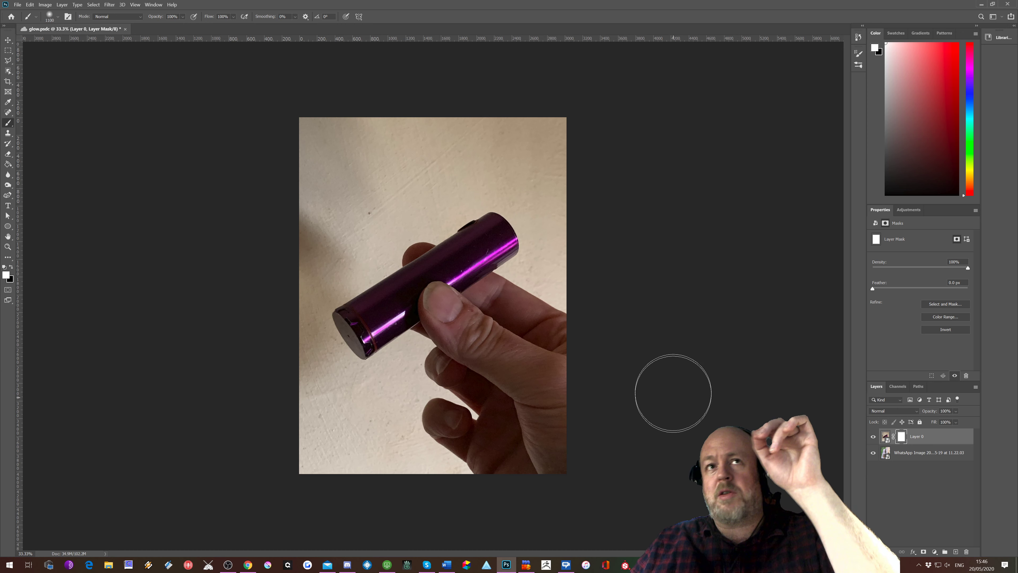
# Step: Select the purple cylinder in the hand photo with a rectangular Object Selection around it
pyautogui.click(8, 71)
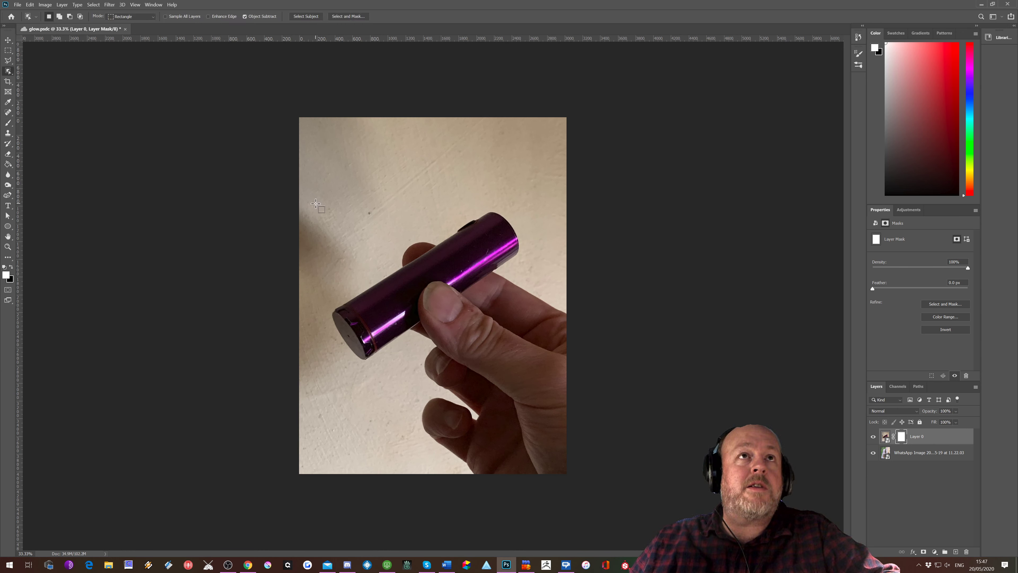
pyautogui.moveTo(315, 204); pyautogui.dragTo(531, 369)
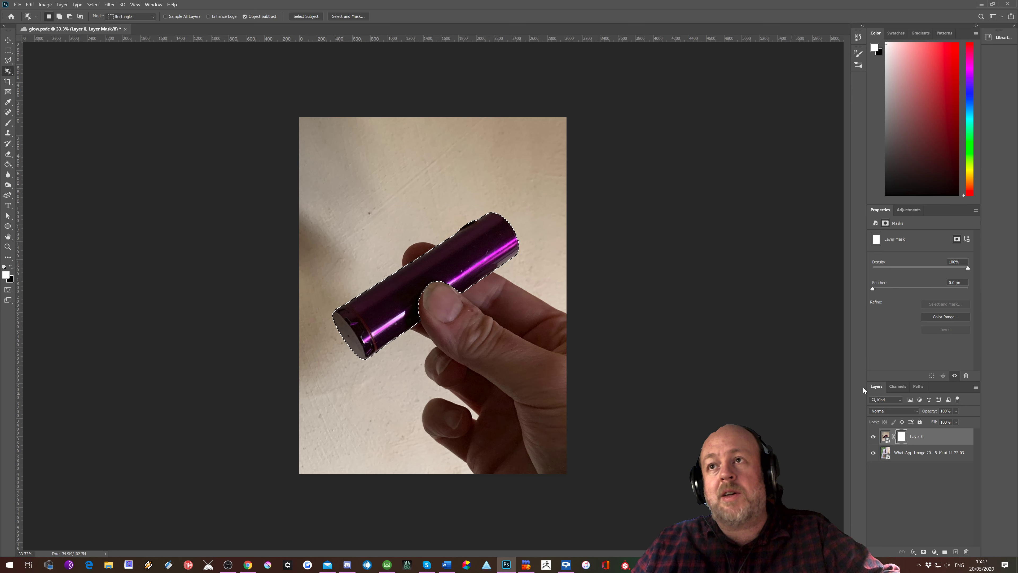
# Step: Try to delete the selected cylinder directly from Layer 0's smart object image
pyautogui.click(884, 437)
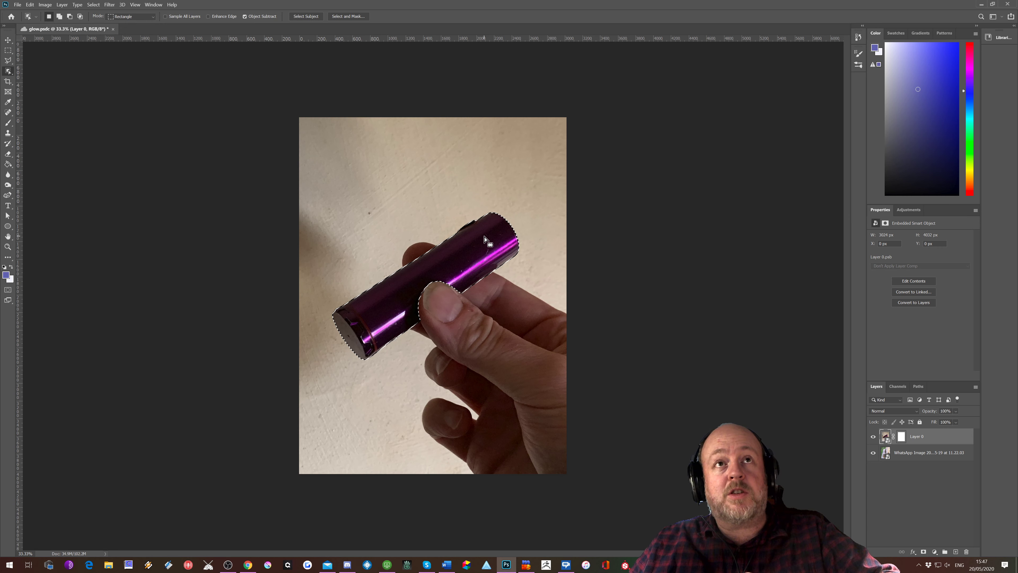
pyautogui.press('Delete')
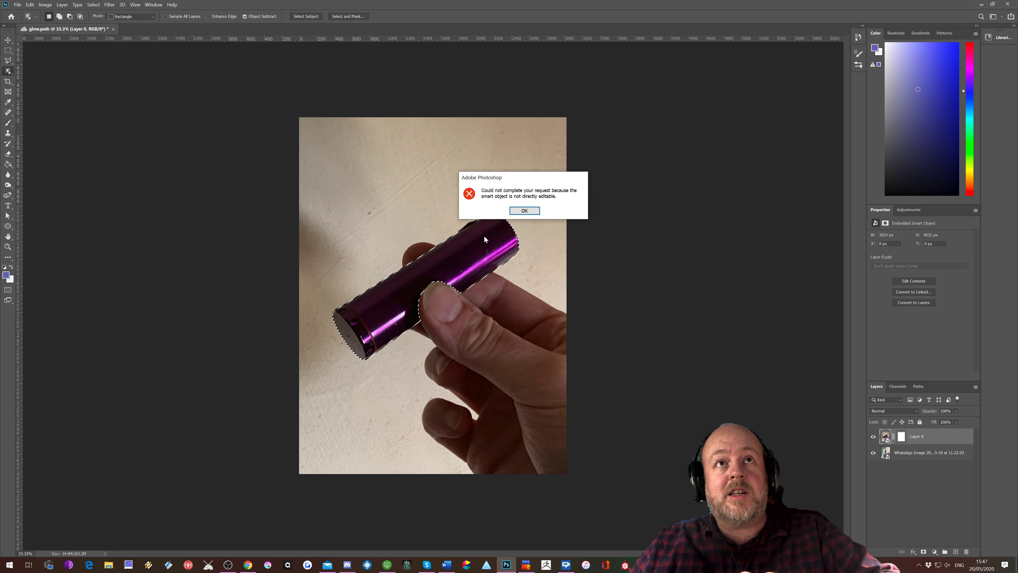
pyautogui.click(525, 211)
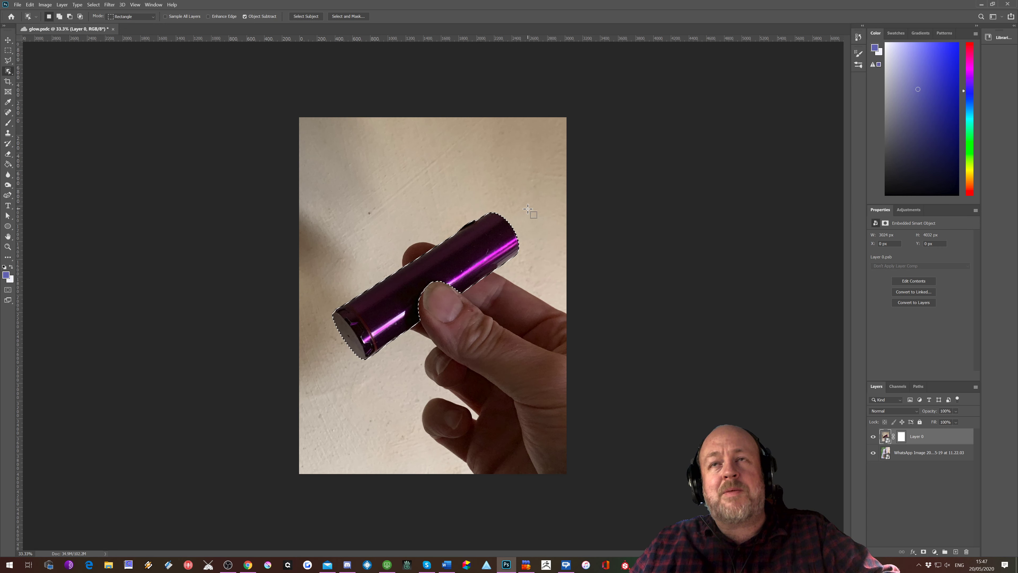
# Step: Rasterize Layer 0 to turn its smart object into editable pixels
pyautogui.rightClick(886, 439)
pyautogui.click(821, 417)
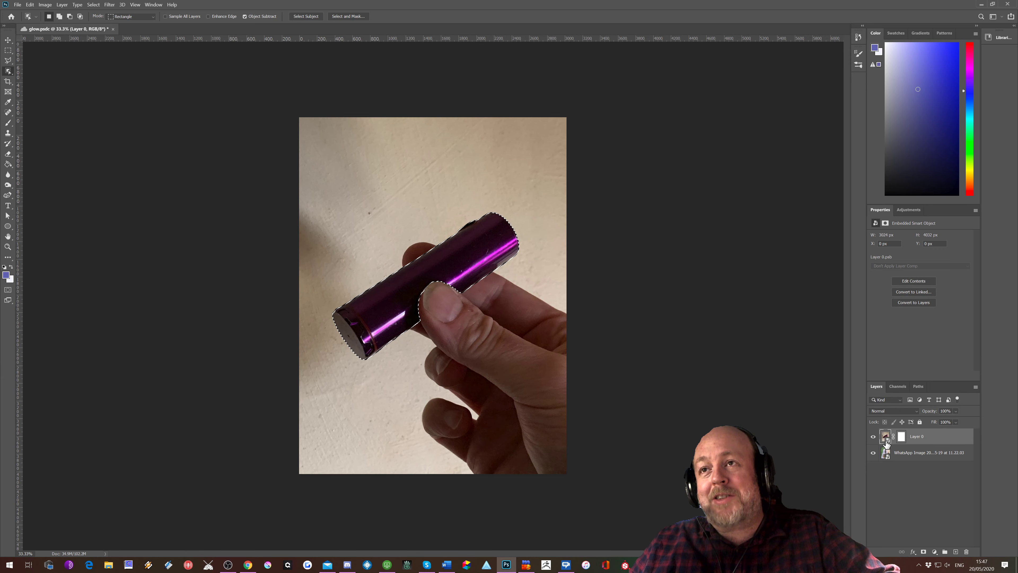
pyautogui.click(61, 5)
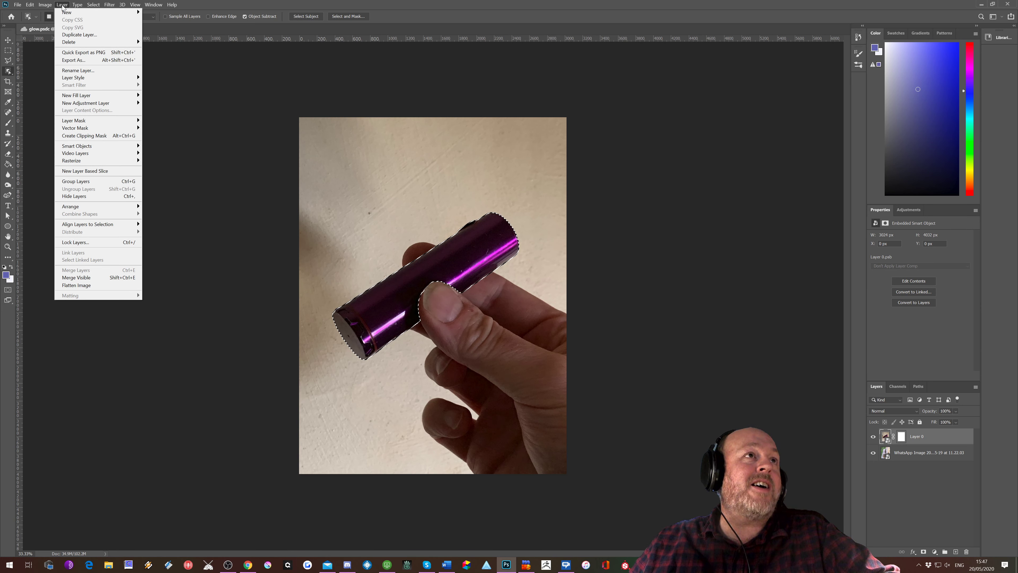
pyautogui.moveTo(101, 163)
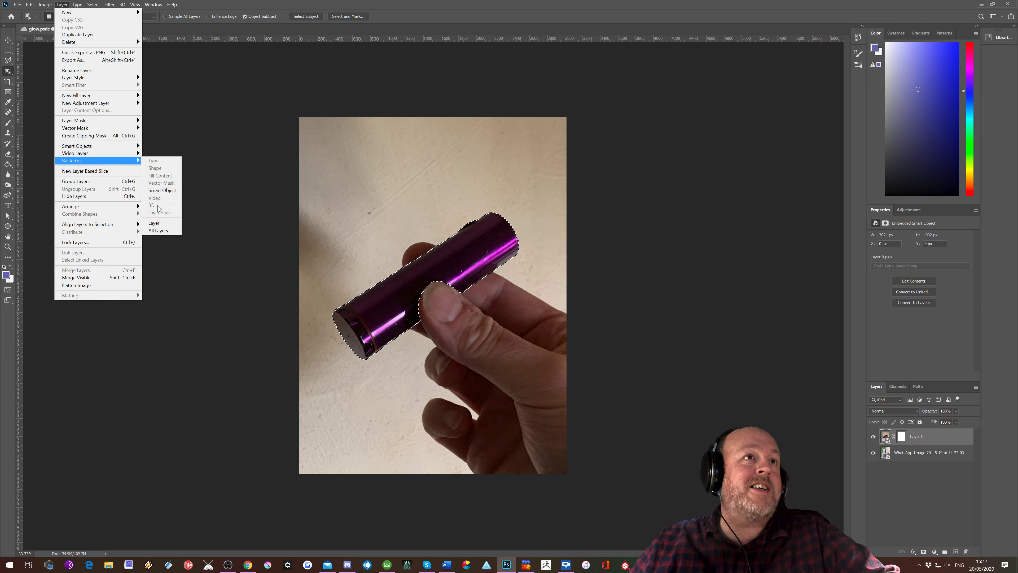
pyautogui.click(155, 223)
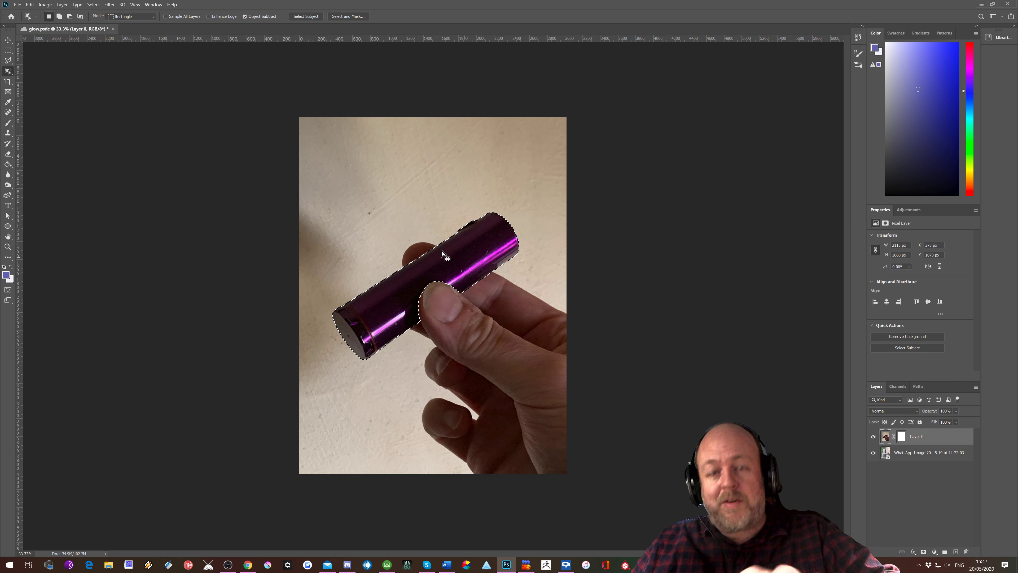
# Step: Delete the selected cylinder's pixels from Layer 0 and undo the deletion
pyautogui.press('Delete')
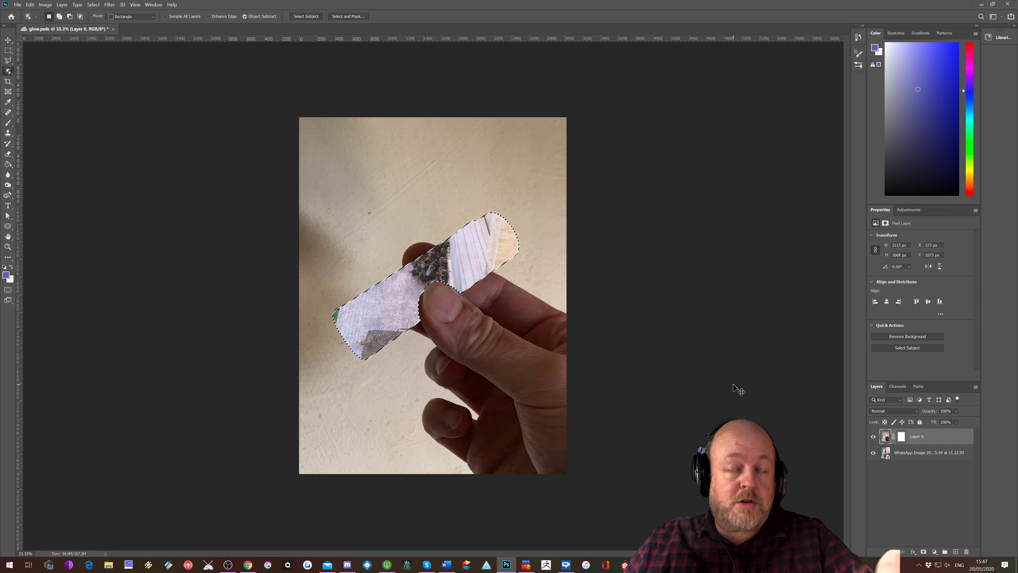
pyautogui.hotkey('ctrl', 'z')
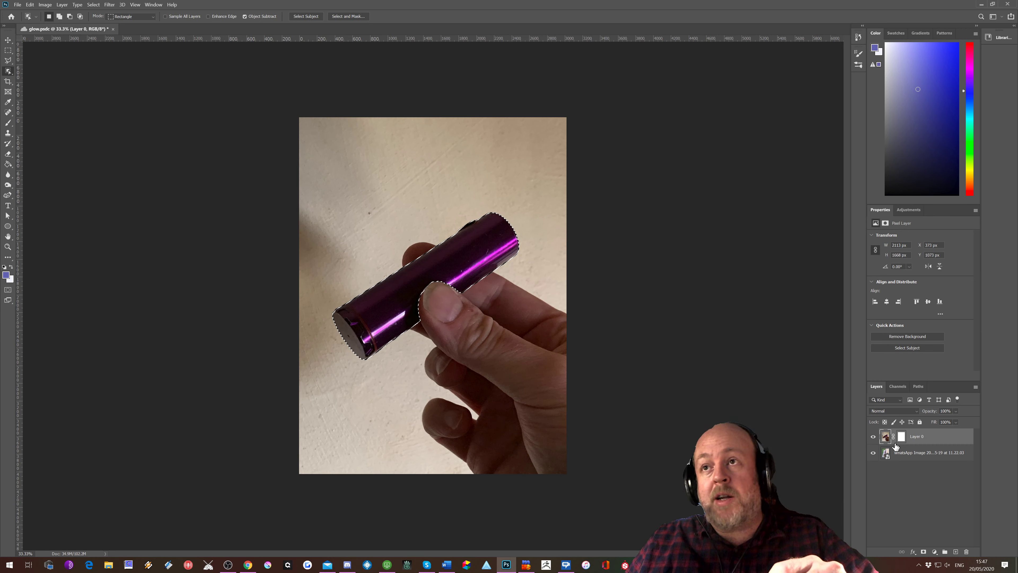
# Step: Paint black inside the cylinder selection on Layer 0's mask to reveal the bee photo through the whole shape
pyautogui.click(902, 437)
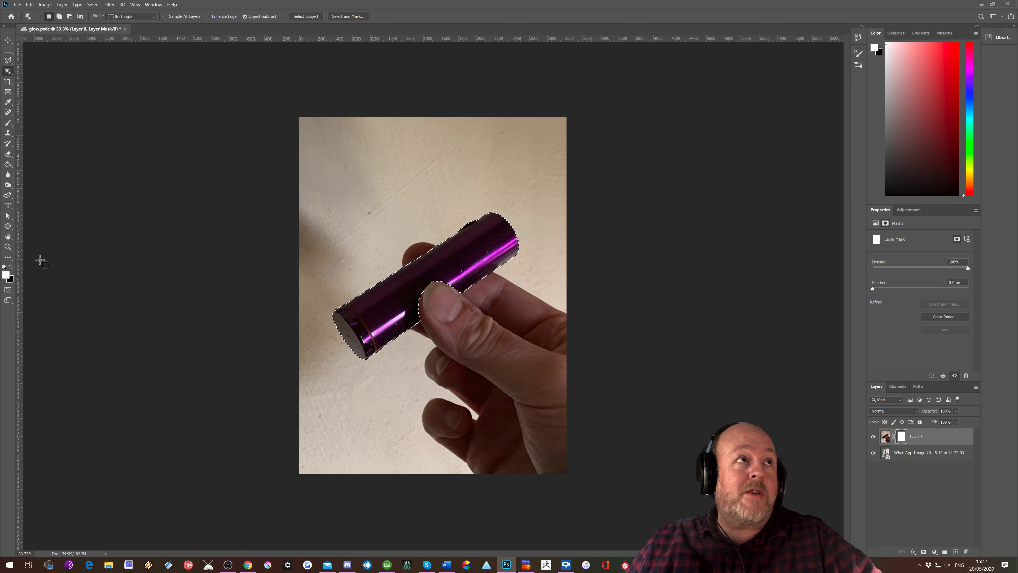
pyautogui.click(13, 267)
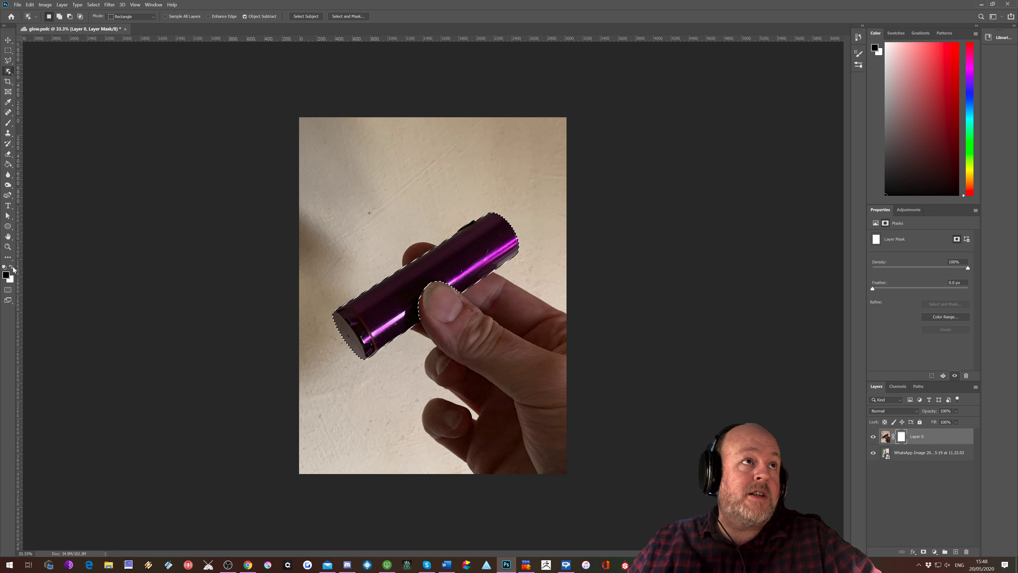
pyautogui.click(7, 123)
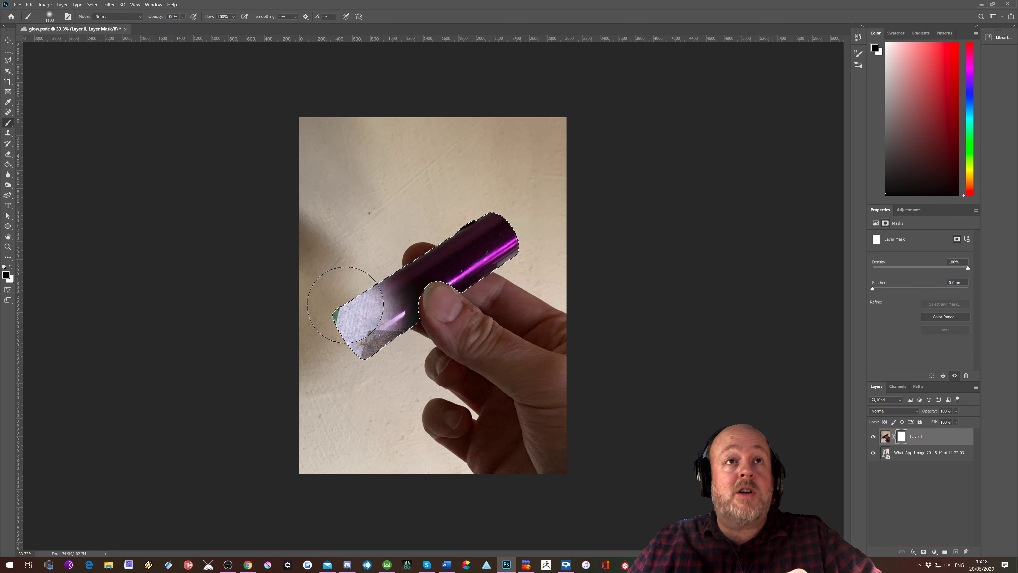
pyautogui.moveTo(478, 223); pyautogui.dragTo(518, 254)
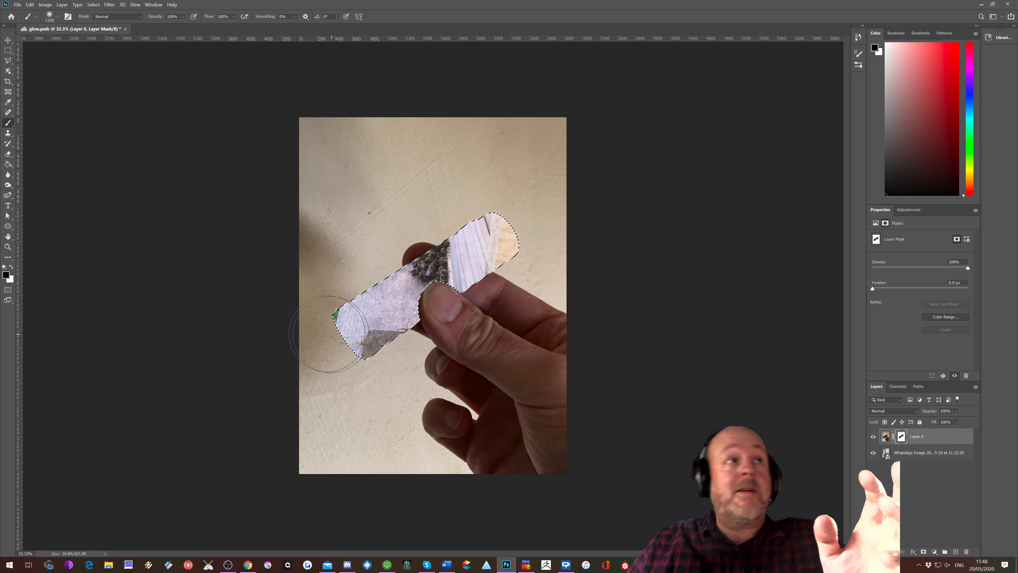
# Step: Paint white inside the selection on Layer 0's mask to bring the whole purple cylinder back
pyautogui.press('x')
pyautogui.moveTo(317, 326); pyautogui.dragTo(389, 315)
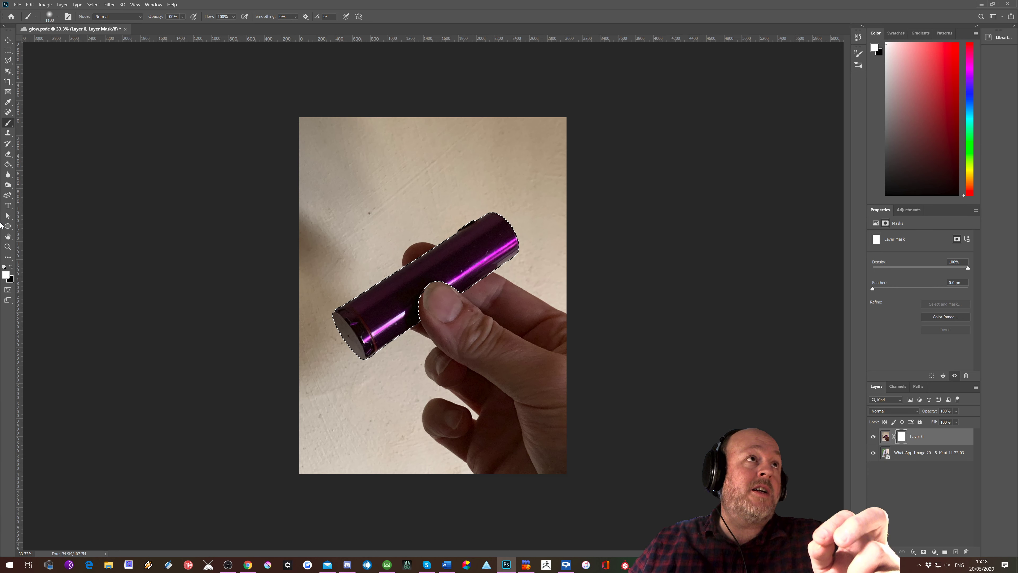
# Step: Brush soft black along the cylinder's upper side on Layer 0's mask and undo the strokes
pyautogui.click(12, 267)
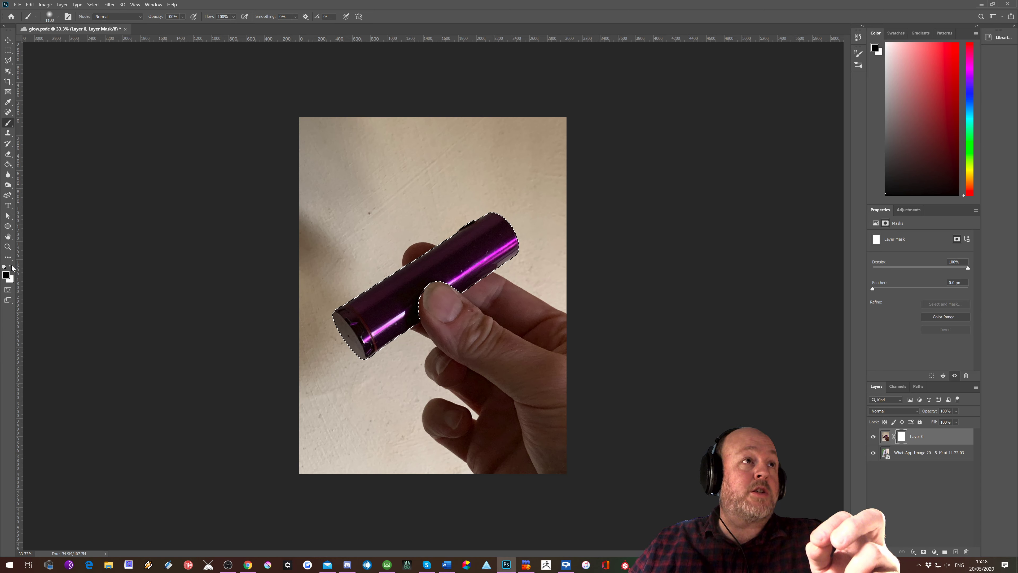
pyautogui.moveTo(313, 296)
pyautogui.mouseDown()
pyautogui.moveTo(352, 269)
pyautogui.moveTo(375, 228)
pyautogui.moveTo(466, 177)
pyautogui.moveTo(557, 284)
pyautogui.moveTo(567, 326)
pyautogui.mouseUp()
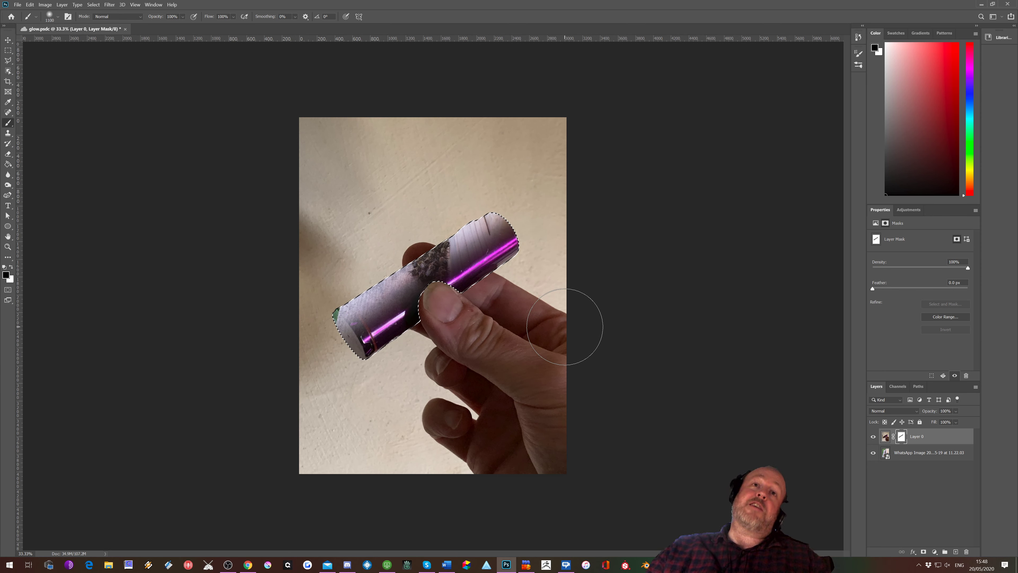
pyautogui.hotkey('ctrl', 'z')
pyautogui.hotkey('ctrl', 'z')
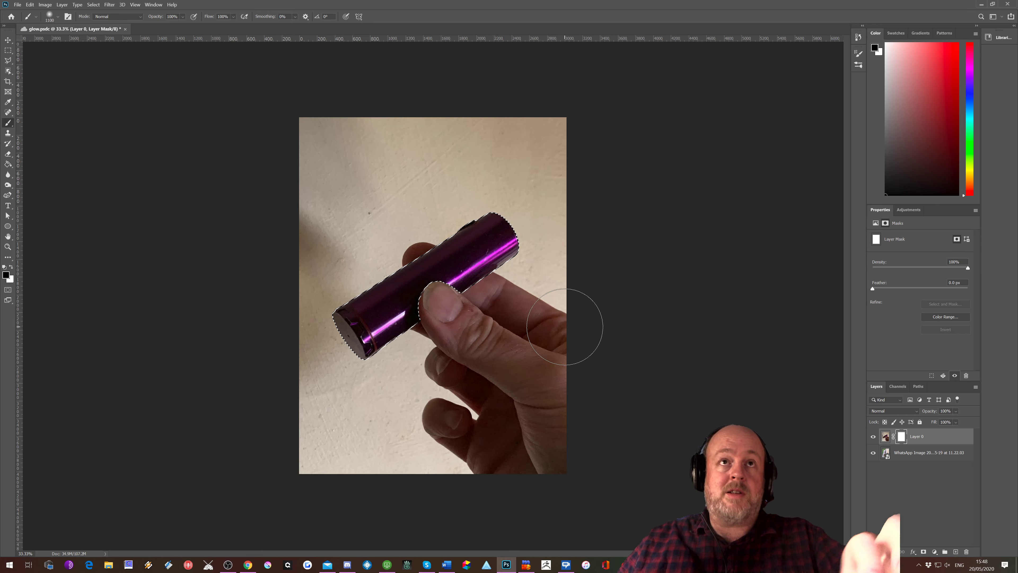
# Step: Shrink the brush and paint soft black along the cylinder's upper side on Layer 0's mask, keeping the purple highlight
pyautogui.press('[')
pyautogui.press('[')
pyautogui.press('[')
pyautogui.press('[')
pyautogui.press('[')
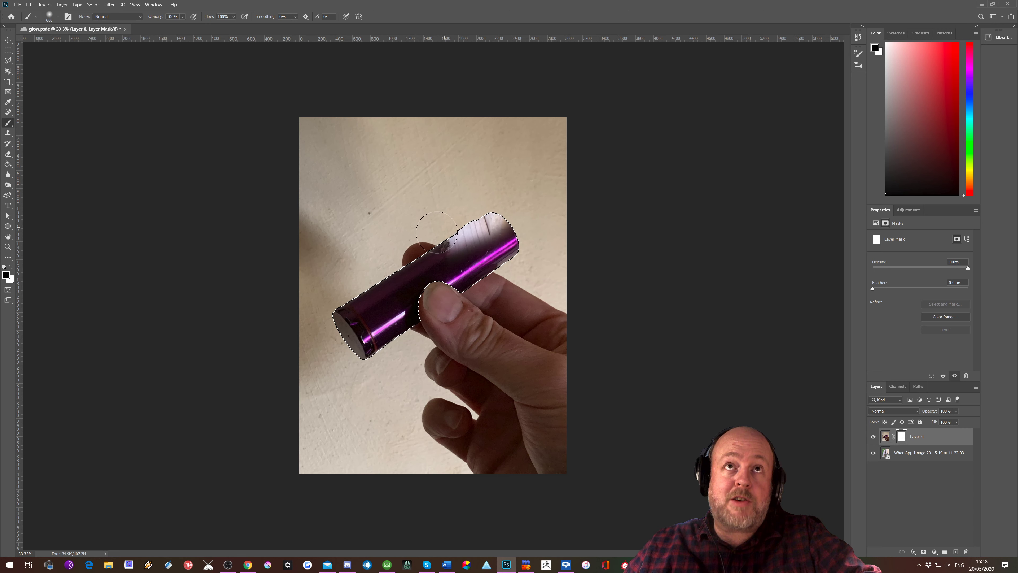
pyautogui.moveTo(308, 315); pyautogui.dragTo(303, 383)
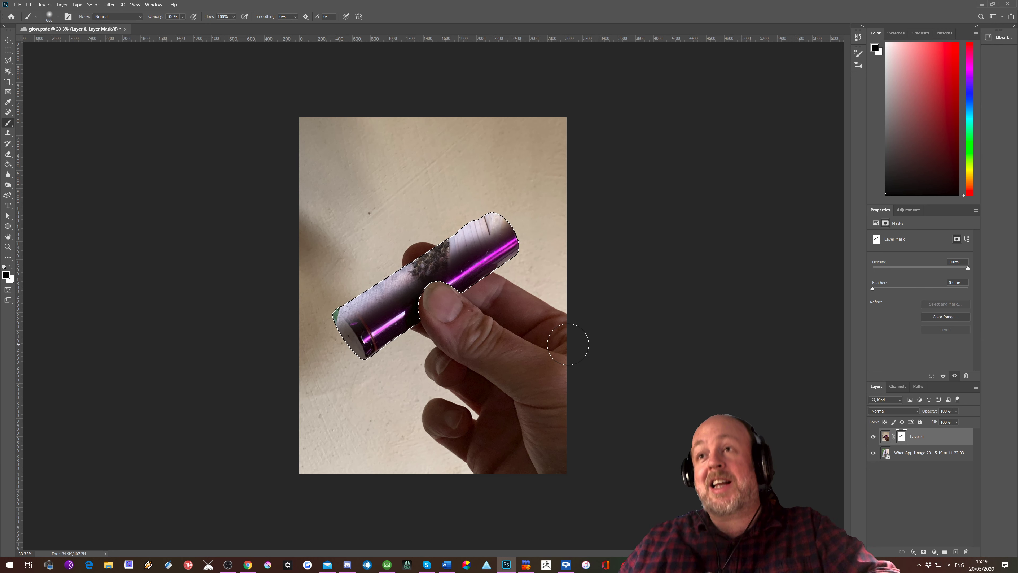
# Step: Add a new layer above Layer 0 and invert the selection to cover everything except the cylinder
pyautogui.click(956, 552)
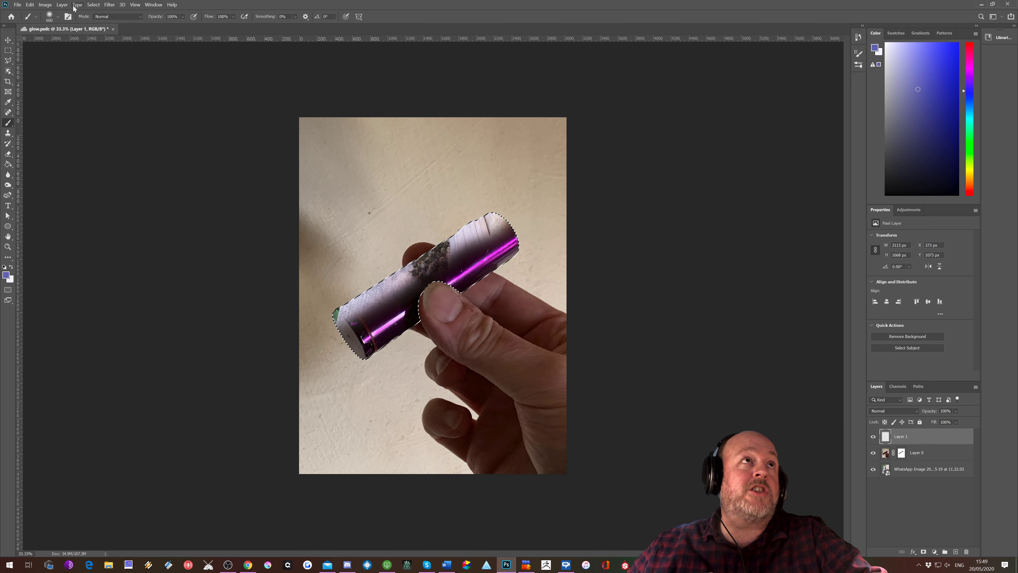
pyautogui.click(92, 6)
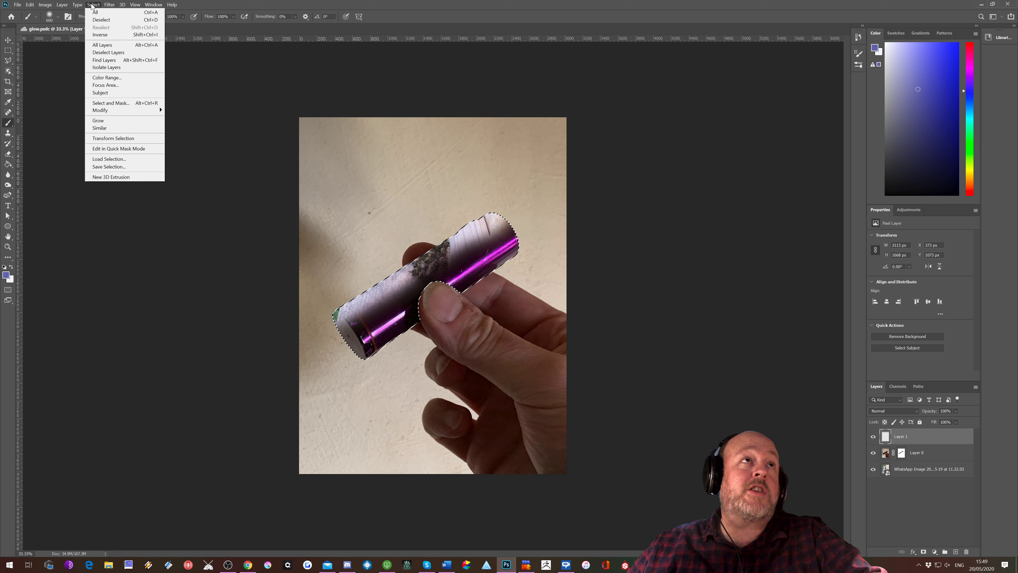
pyautogui.click(100, 35)
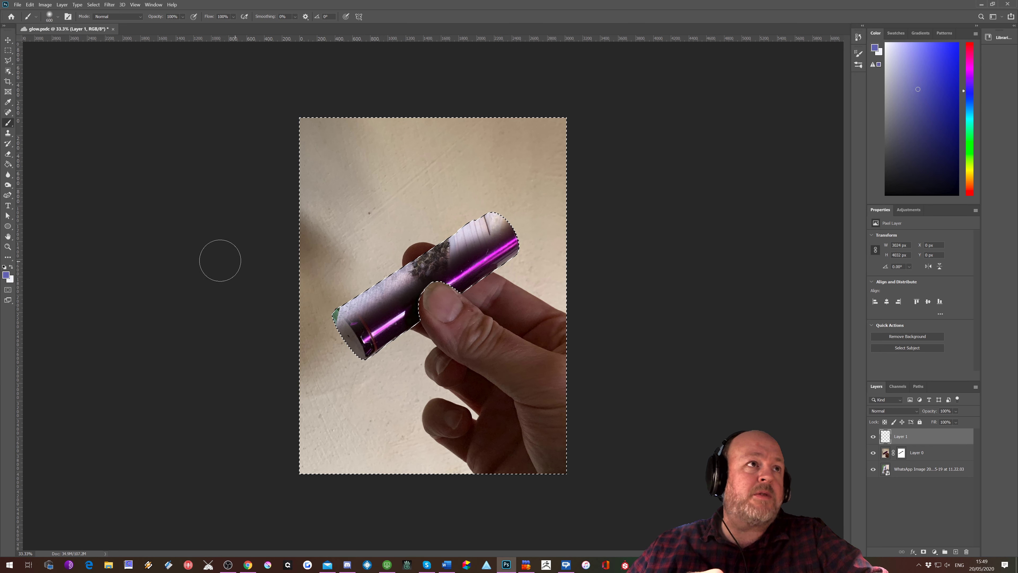
# Step: Enlarge the brush and paint a soft blue glow around the cylinder on the new layer
pyautogui.press(']')
pyautogui.press(']')
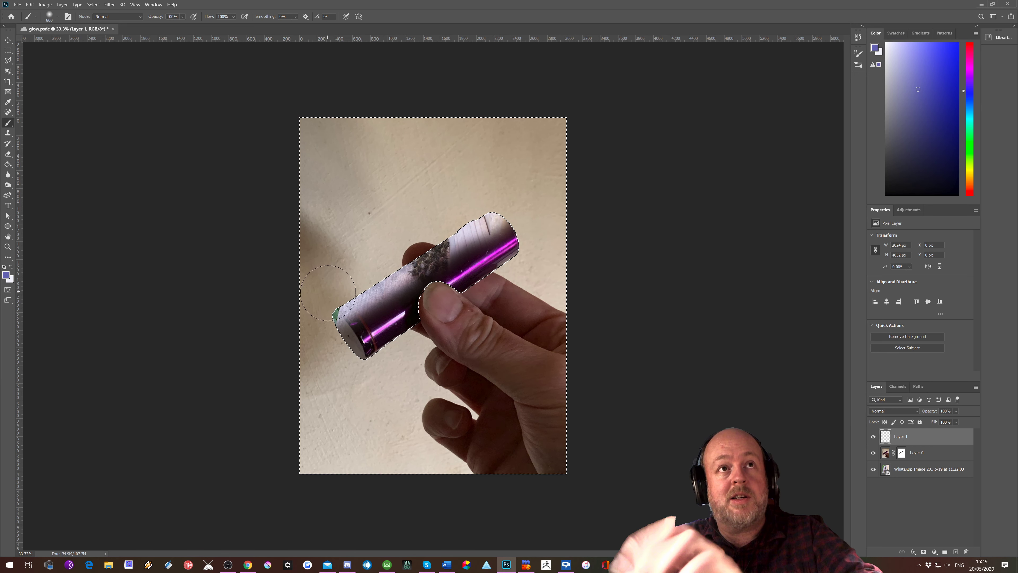
pyautogui.moveTo(345, 276); pyautogui.dragTo(377, 259)
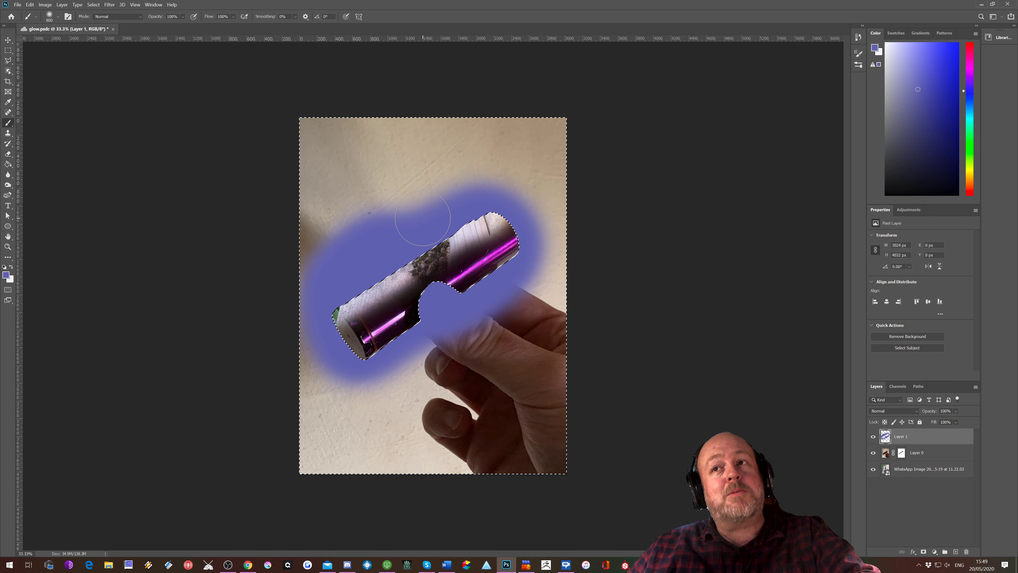
# Step: Lower the blue glow layer's opacity to 53% in Normal blend mode and clear the selection
pyautogui.click(914, 412)
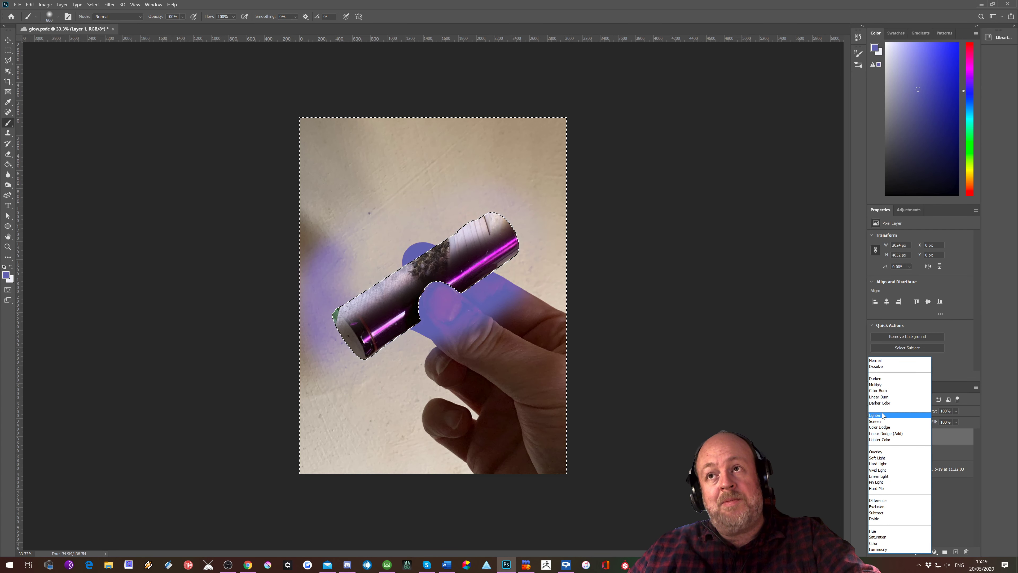
pyautogui.click(879, 362)
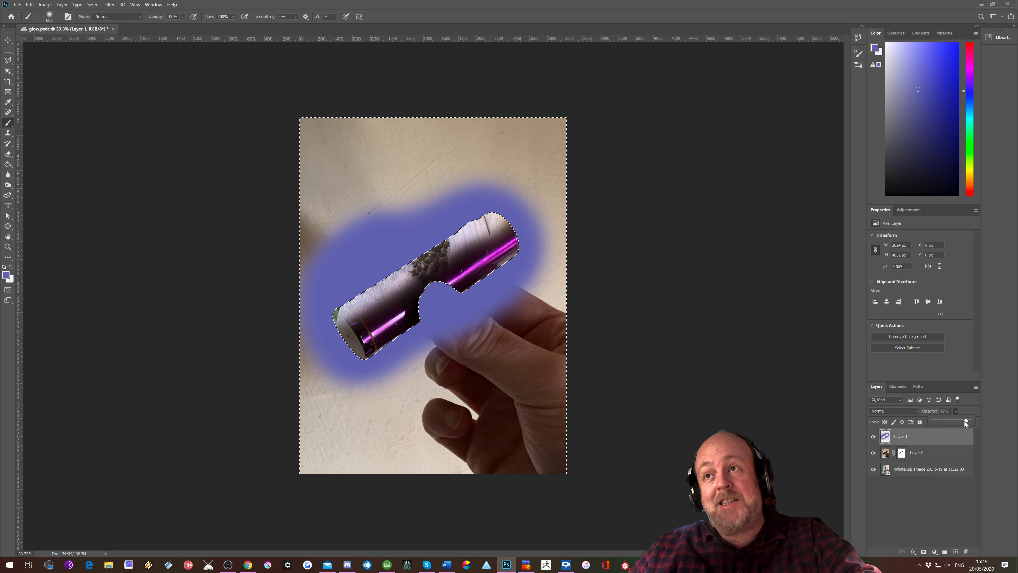
pyautogui.moveTo(963, 421); pyautogui.dragTo(953, 422)
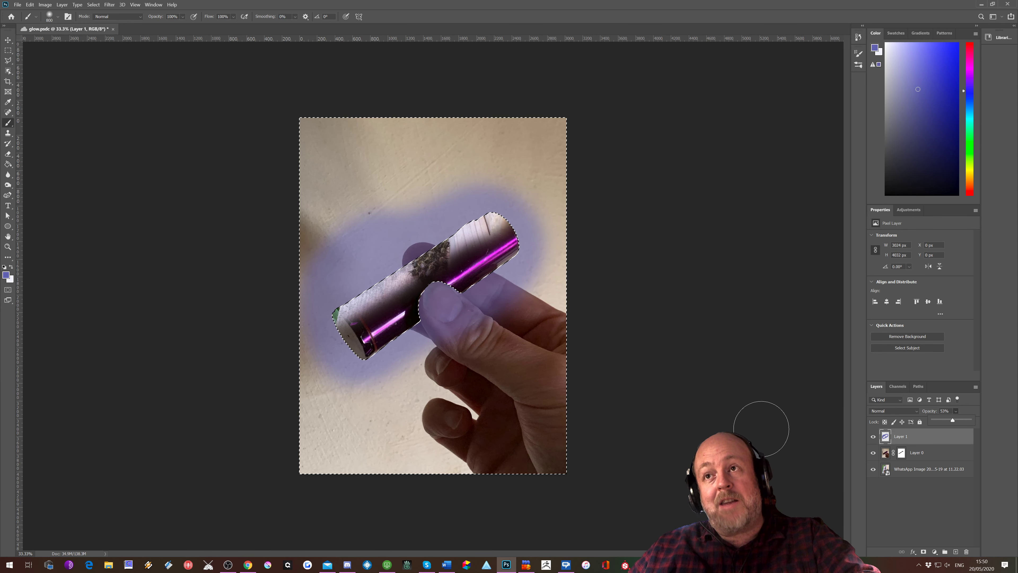
pyautogui.click(761, 429)
pyautogui.hotkey('ctrl', 'd')
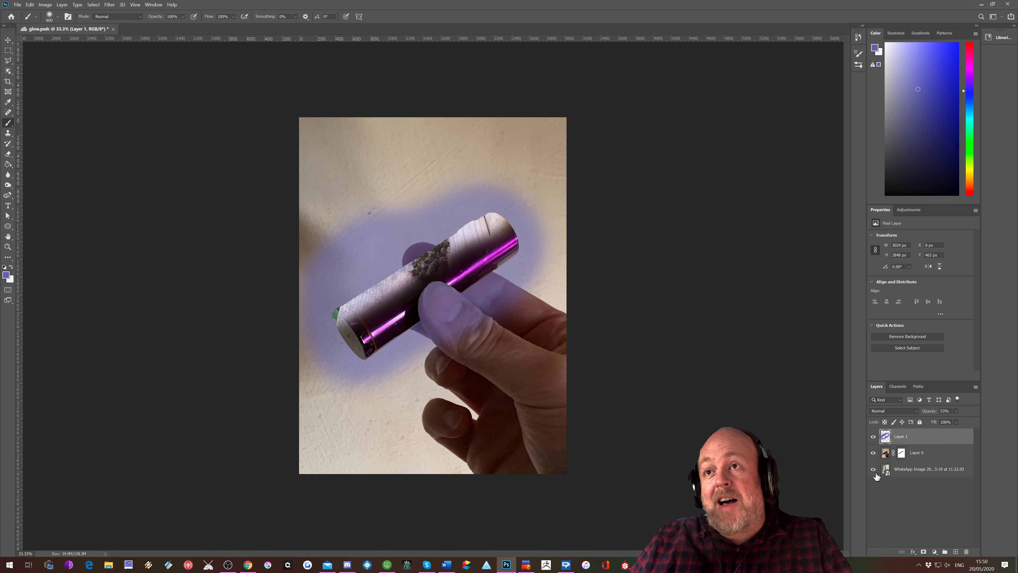
# Step: Hide the blue glow layer, turning Layer 0 off and back on to compare it with the bee photo
pyautogui.click(873, 452)
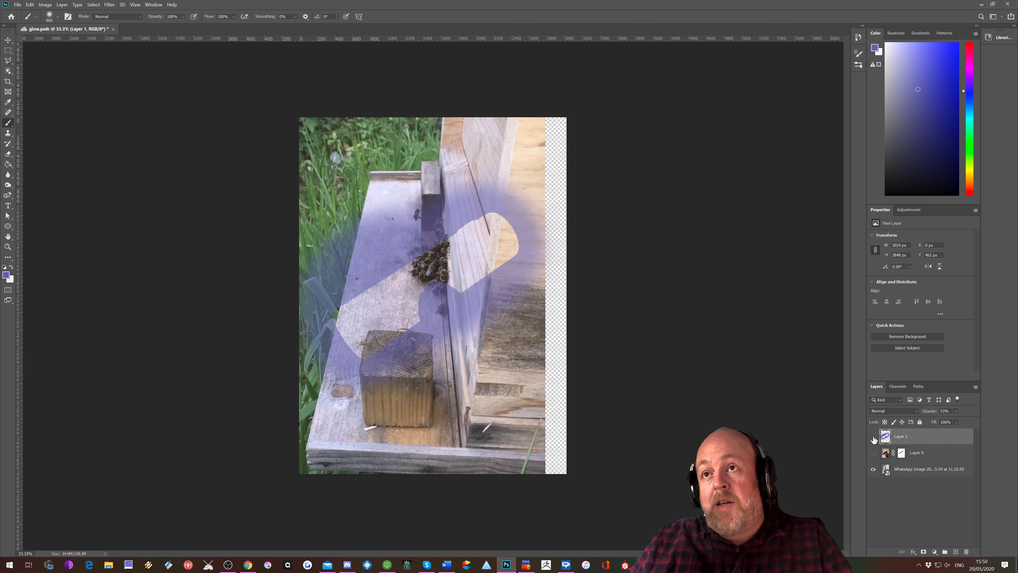
pyautogui.click(874, 436)
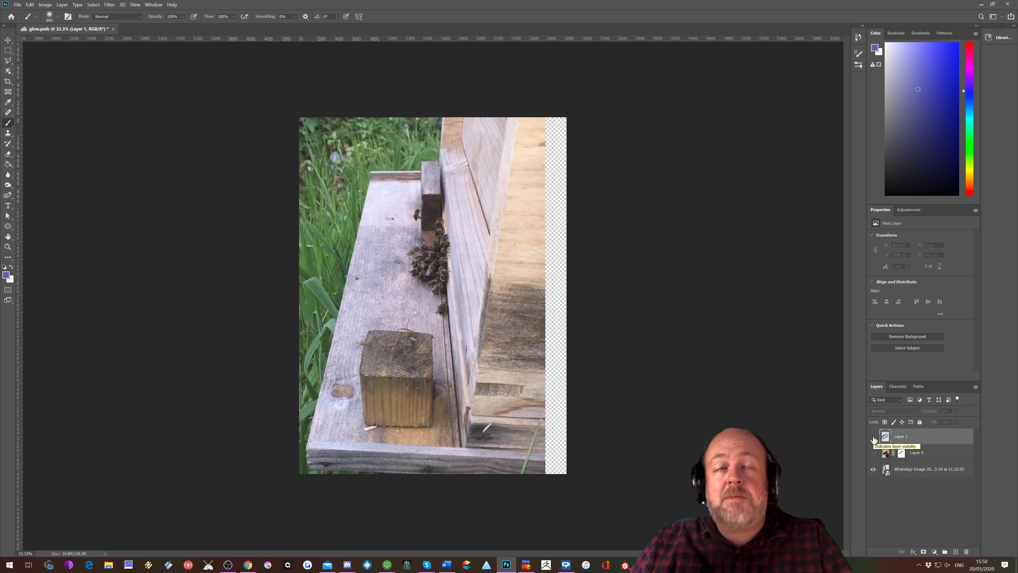
pyautogui.click(873, 453)
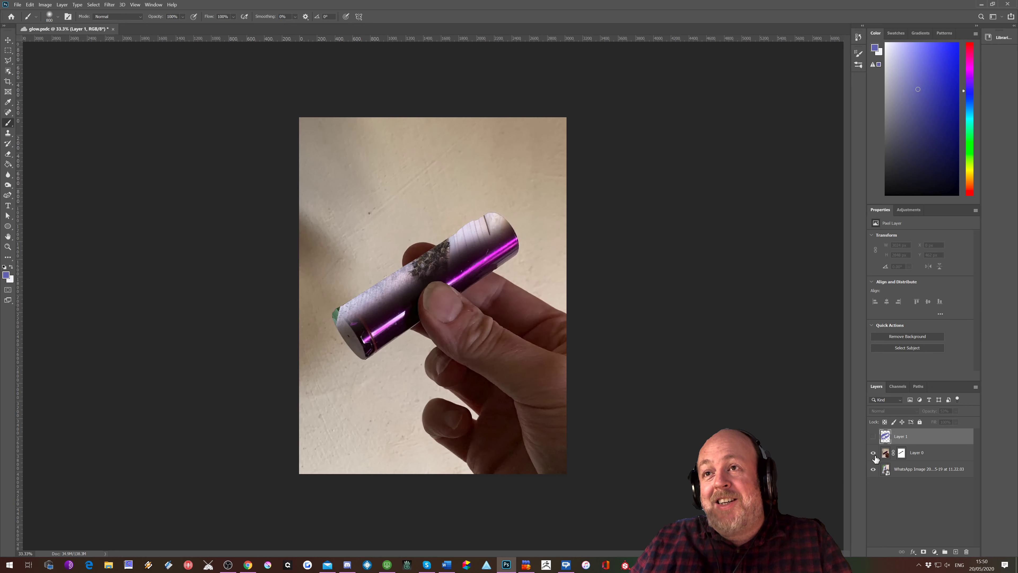
# Step: Disable Layer 0's layer mask to compare the image without it, and re-enable the mask
pyautogui.click(901, 454)
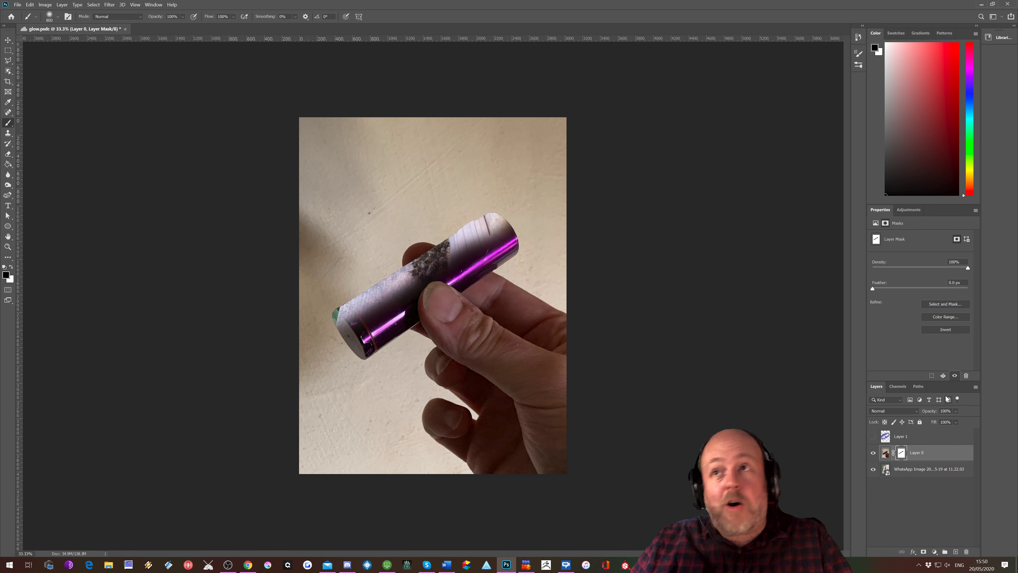
pyautogui.rightClick(902, 453)
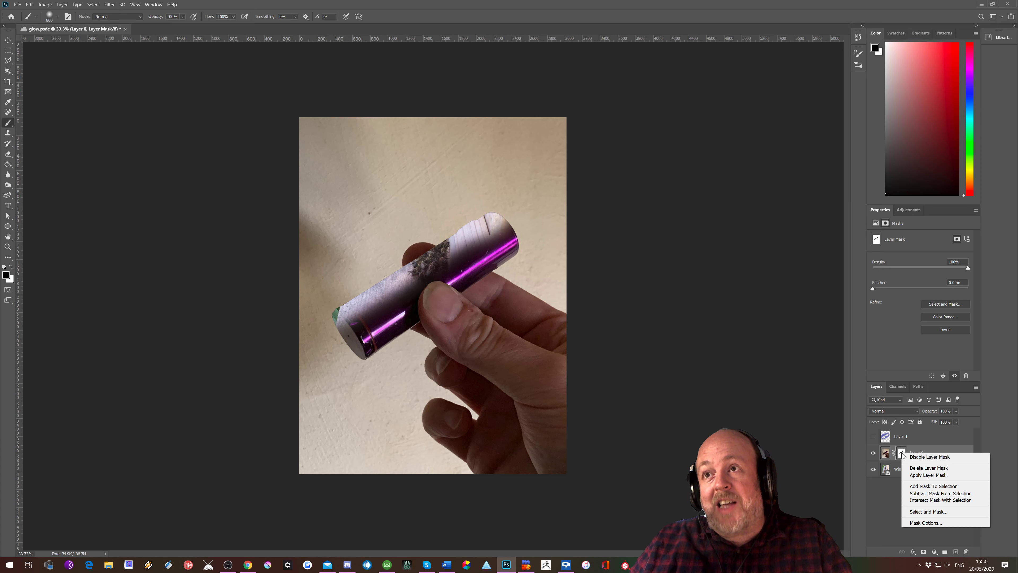
pyautogui.click(918, 457)
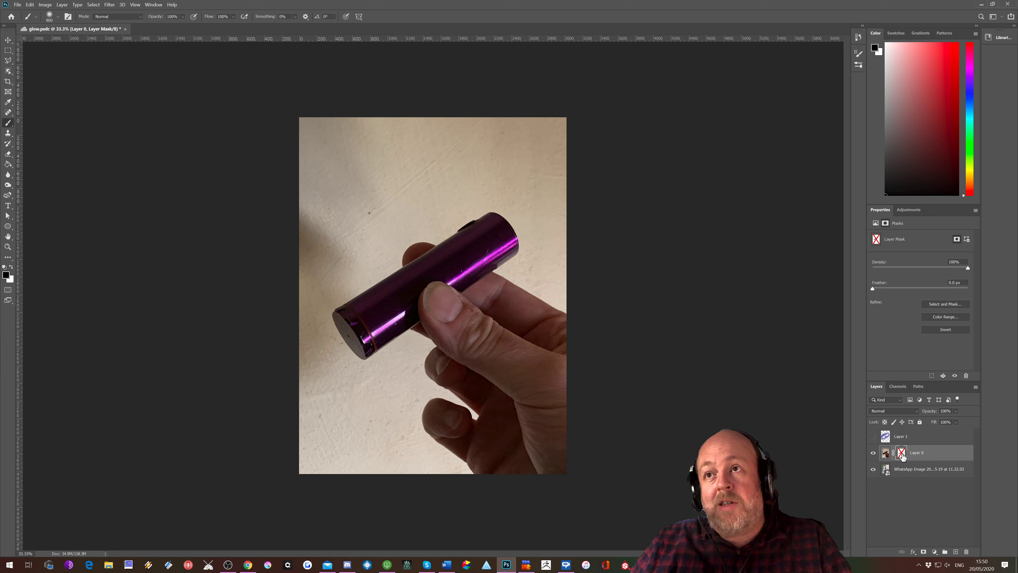
pyautogui.rightClick(901, 454)
pyautogui.click(915, 460)
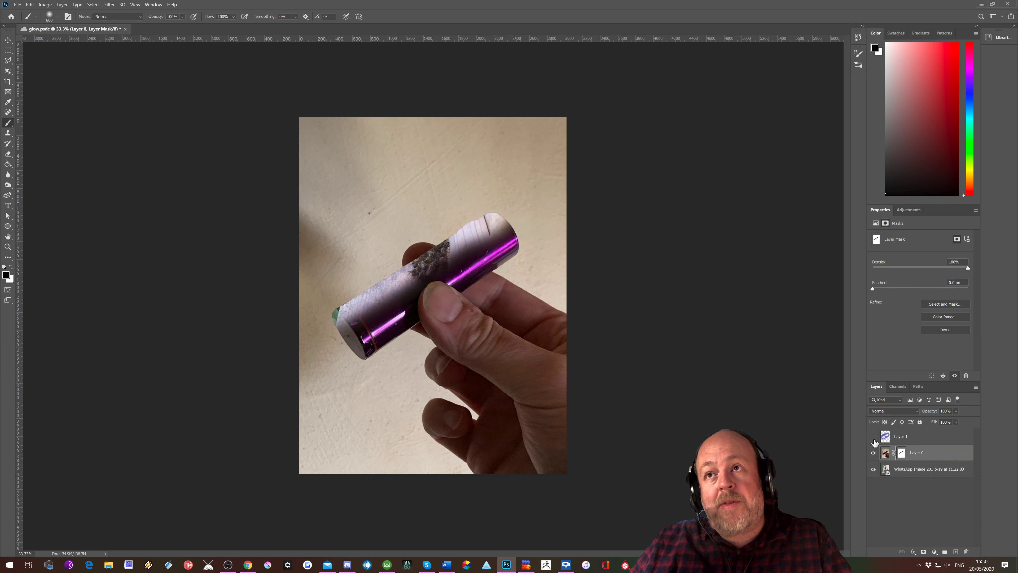
# Step: Hide every layer, and show Layer 1, Layer 0 and the WhatsApp bee photo one at a time
pyautogui.click(873, 453)
pyautogui.click(873, 470)
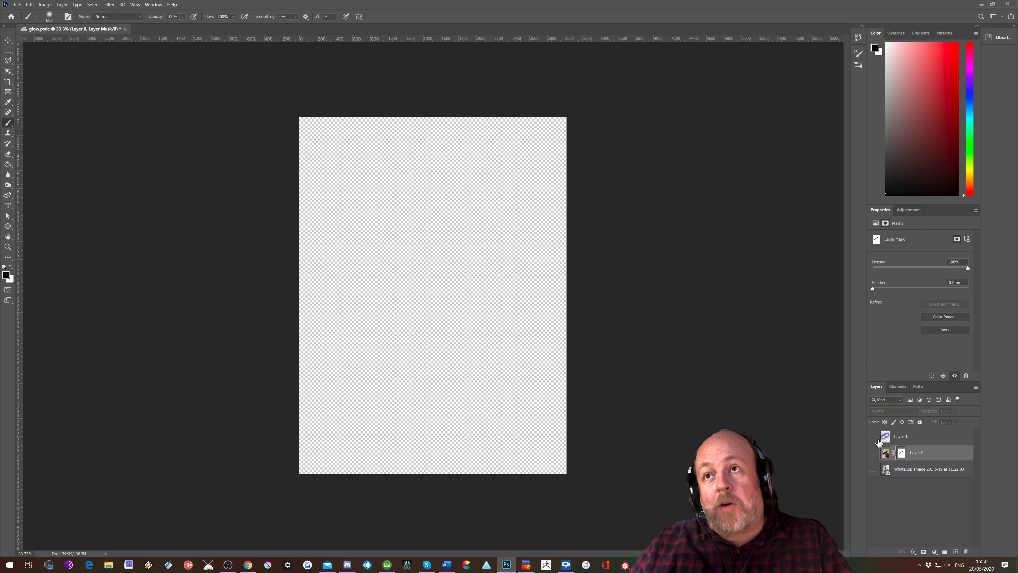
pyautogui.click(873, 436)
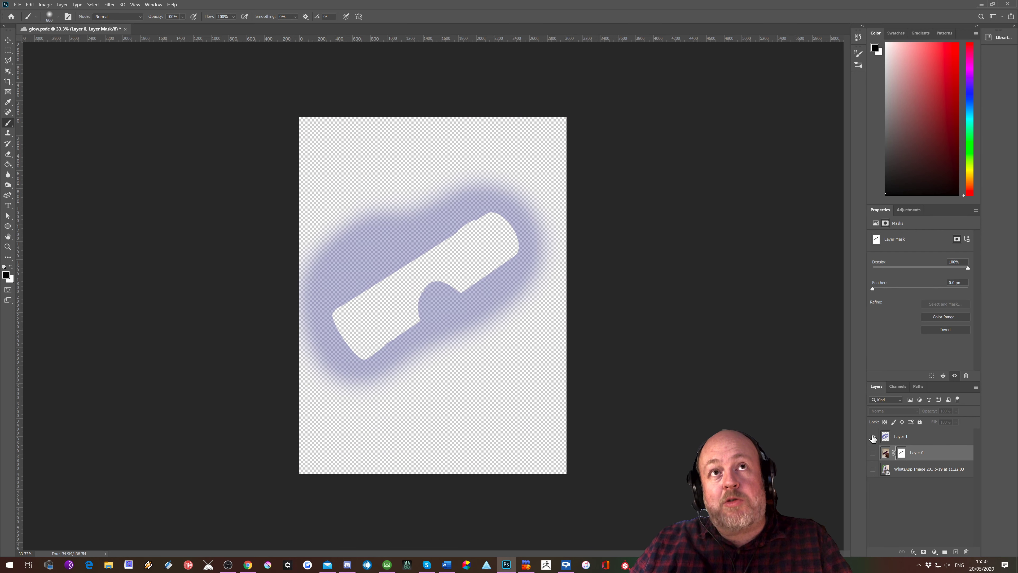
pyautogui.click(873, 453)
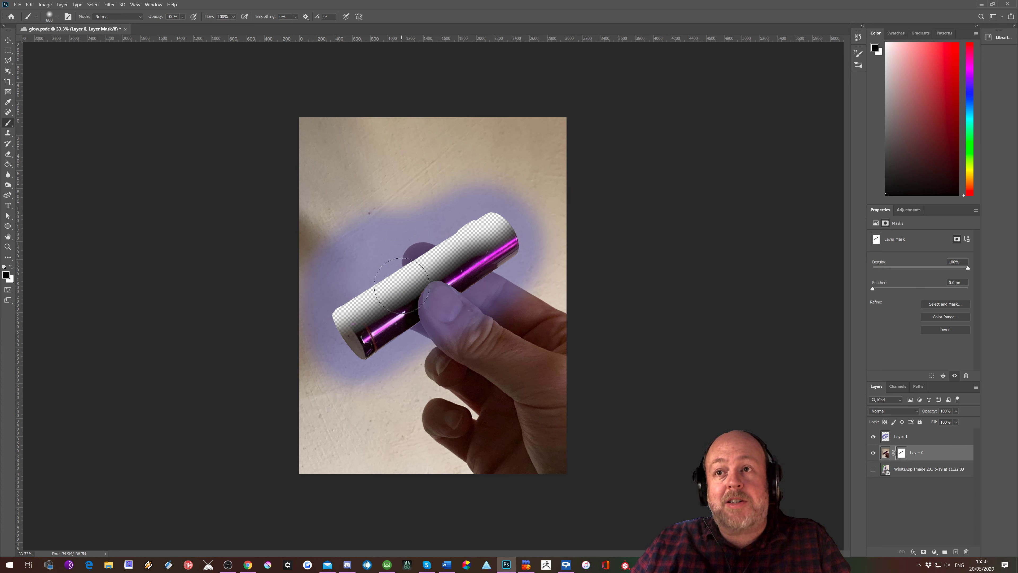
pyautogui.click(874, 470)
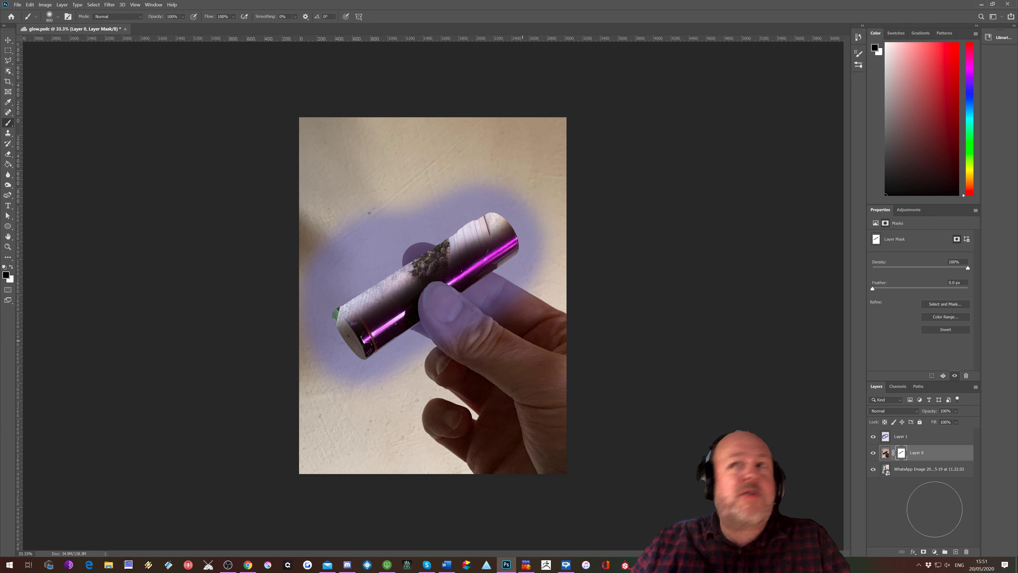
# Step: Unlink Layer 0 from its mask and reposition its picture independently with the Move tool, including a 9 px upward nudge
pyautogui.click(893, 452)
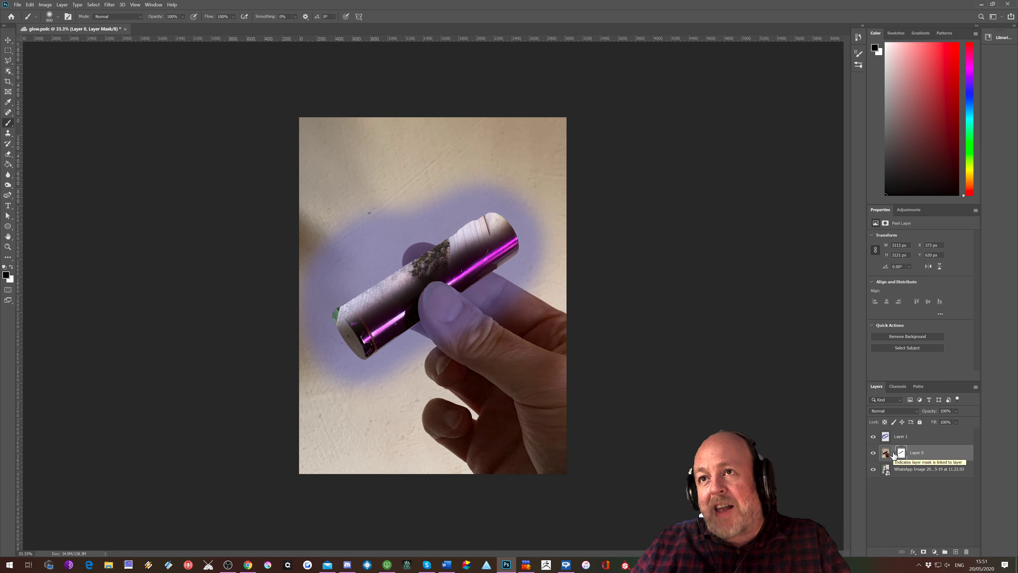
pyautogui.click(8, 40)
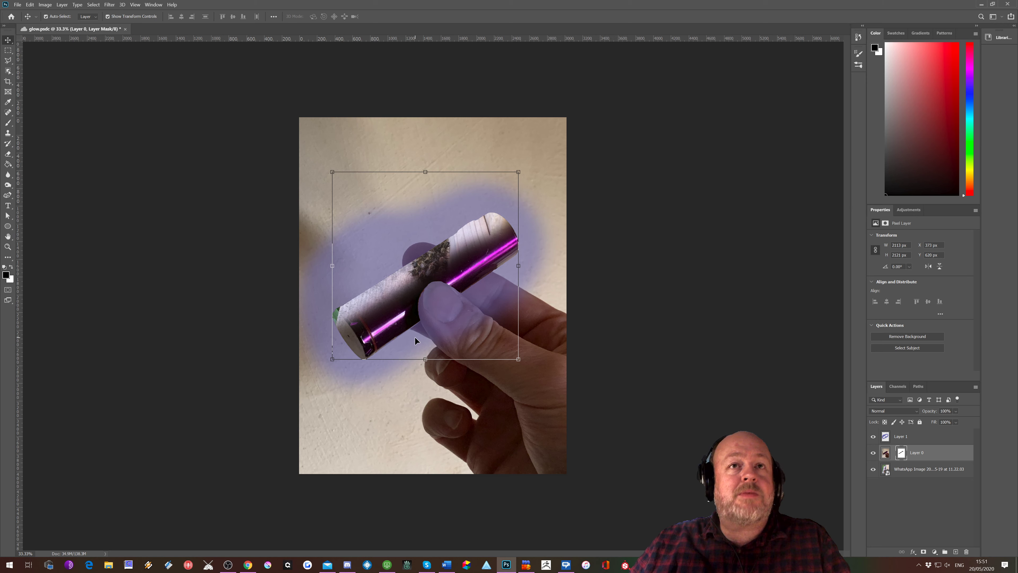
pyautogui.moveTo(414, 336)
pyautogui.mouseDown()
pyautogui.moveTo(428, 344)
pyautogui.moveTo(450, 328)
pyautogui.moveTo(433, 296)
pyautogui.moveTo(397, 283)
pyautogui.moveTo(416, 239)
pyautogui.moveTo(375, 249)
pyautogui.moveTo(386, 285)
pyautogui.moveTo(436, 327)
pyautogui.moveTo(466, 371)
pyautogui.moveTo(469, 403)
pyautogui.moveTo(412, 313)
pyautogui.moveTo(397, 326)
pyautogui.mouseUp()
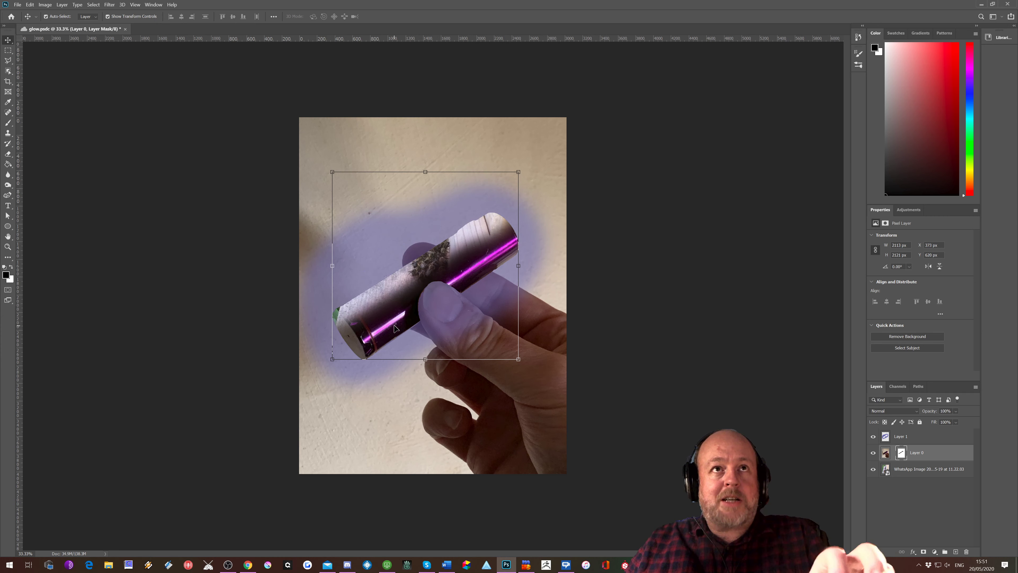
pyautogui.press('Up')
pyautogui.press('Up')
pyautogui.press('Up')
pyautogui.press('Up')
pyautogui.press('Up')
pyautogui.press('Up')
pyautogui.press('Up')
pyautogui.press('Up')
pyautogui.press('Up')
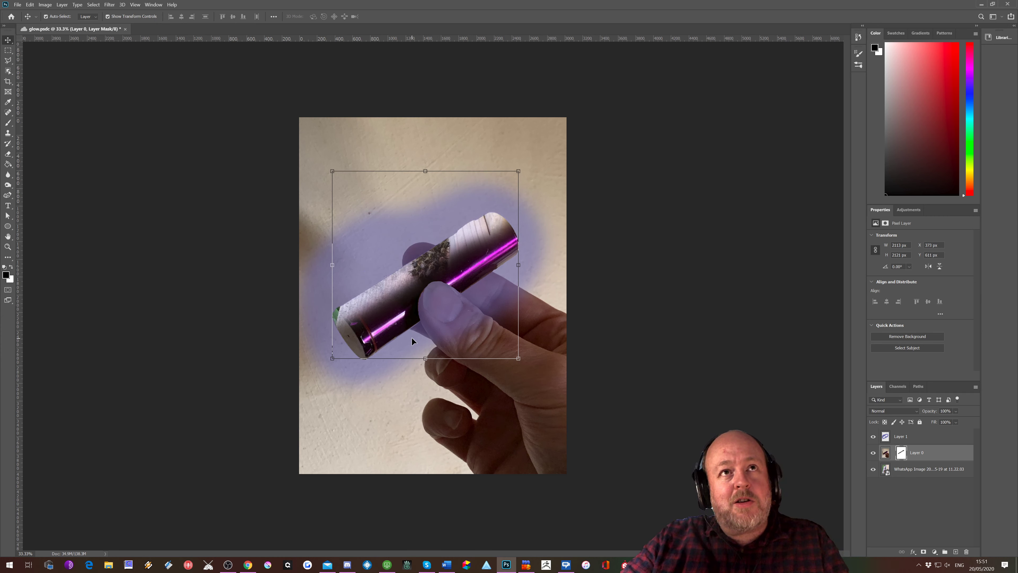
pyautogui.moveTo(421, 249)
pyautogui.mouseDown()
pyautogui.moveTo(414, 237)
pyautogui.moveTo(475, 330)
pyautogui.moveTo(452, 285)
pyautogui.moveTo(454, 356)
pyautogui.moveTo(445, 249)
pyautogui.moveTo(375, 179)
pyautogui.moveTo(421, 249)
pyautogui.mouseUp()
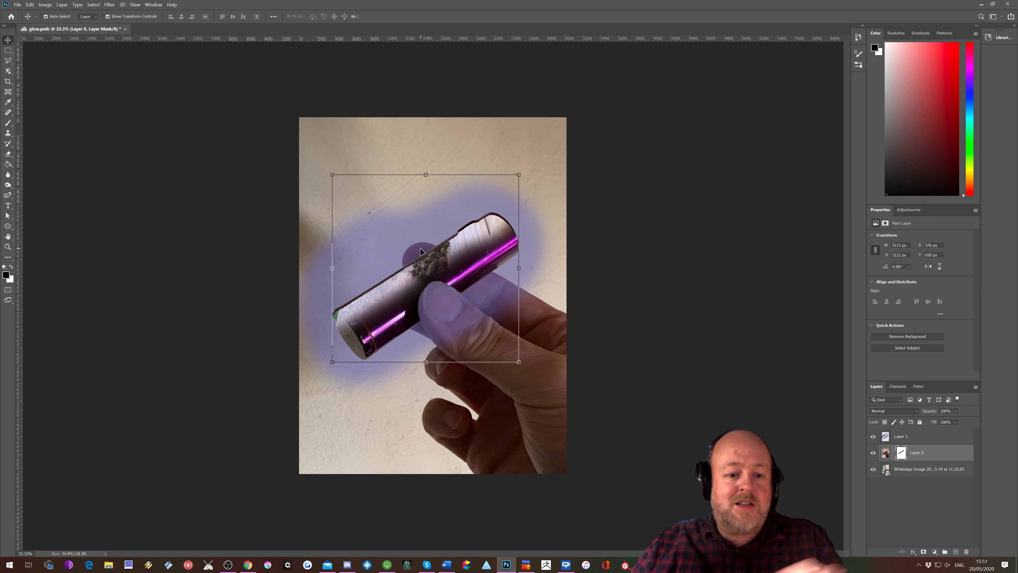
# Step: Undo the moves of Layer 0's picture and relink the layer to its mask
pyautogui.hotkey('ctrl', 'z')
pyautogui.hotkey('ctrl', 'z')
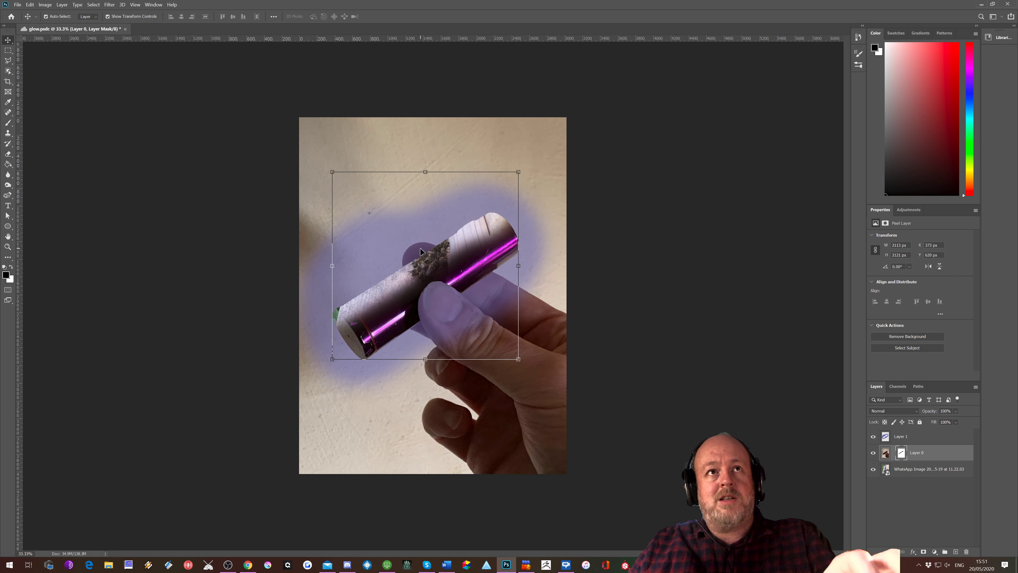
pyautogui.click(894, 453)
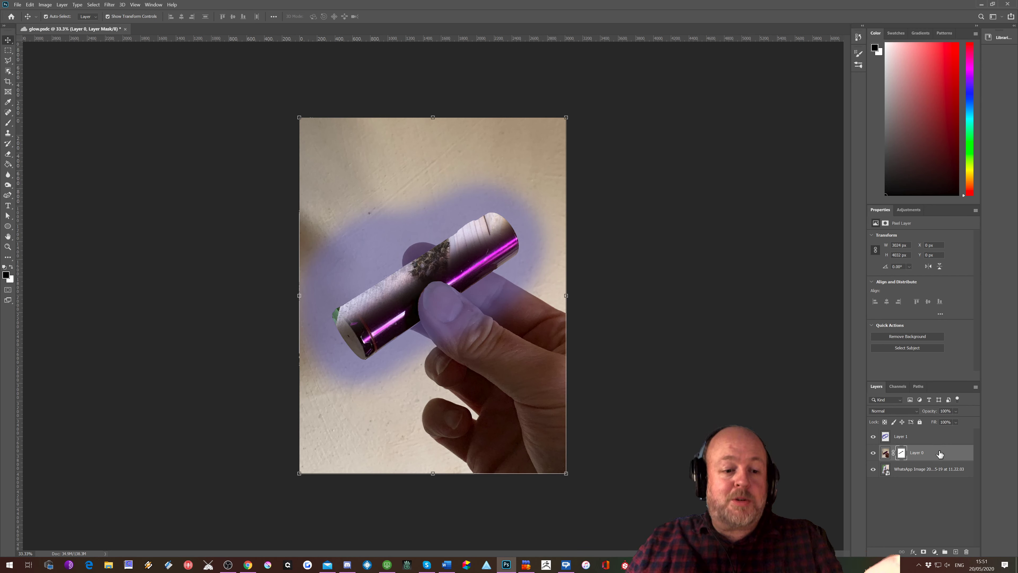
# Step: Select Layer 1 together with Layer 0, save the document, and try moving both layers as one
pyautogui.click(931, 440)
pyautogui.hotkey('ctrl', 's')
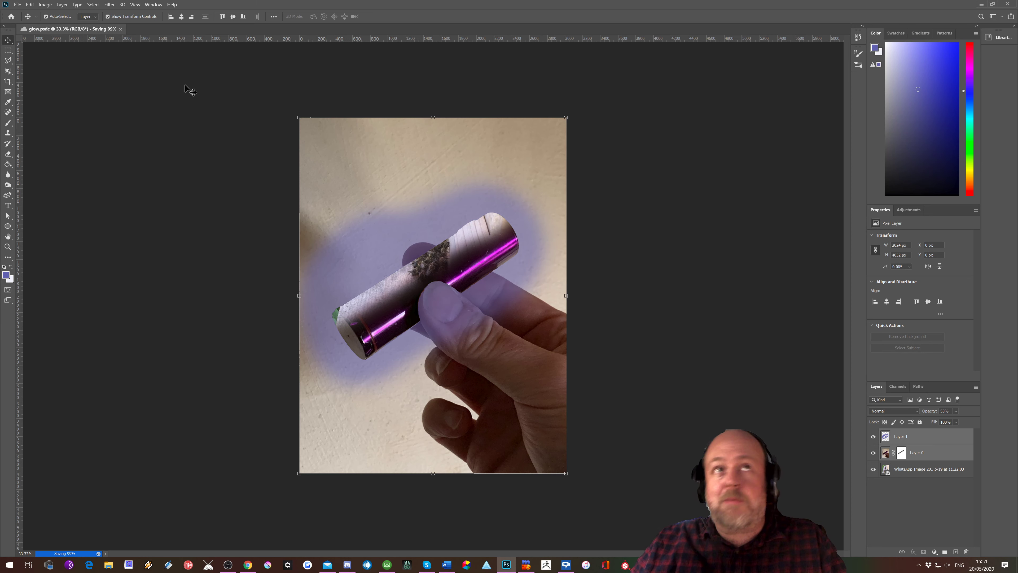
pyautogui.moveTo(434, 225)
pyautogui.mouseDown()
pyautogui.moveTo(411, 214)
pyautogui.moveTo(385, 238)
pyautogui.moveTo(447, 266)
pyautogui.moveTo(498, 249)
pyautogui.moveTo(497, 225)
pyautogui.moveTo(458, 171)
pyautogui.moveTo(403, 176)
pyautogui.moveTo(366, 197)
pyautogui.moveTo(427, 238)
pyautogui.moveTo(469, 226)
pyautogui.moveTo(433, 220)
pyautogui.mouseUp()
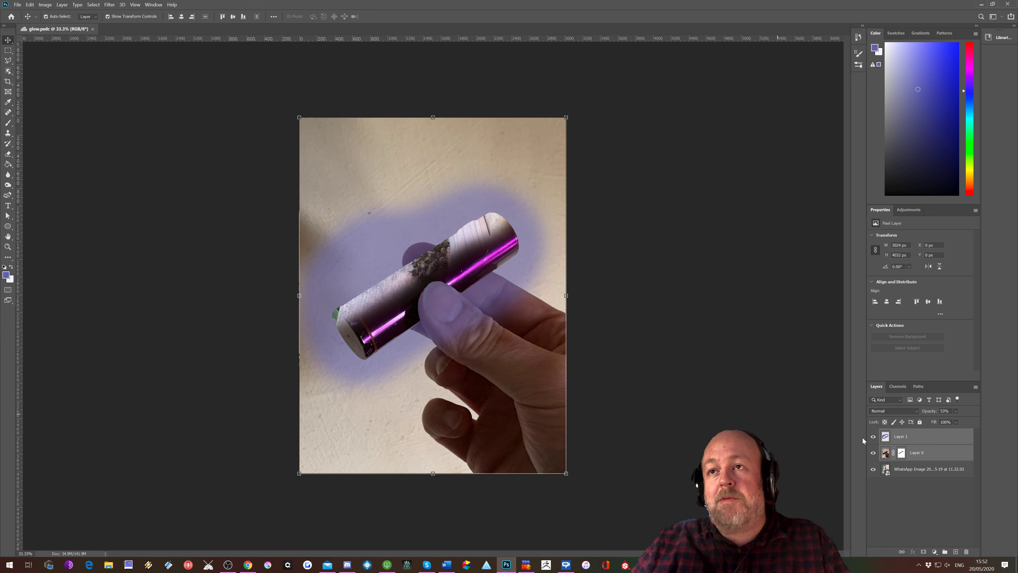
# Step: Link Layer 1 and Layer 0, and try moving them together with only Layer 0 selected
pyautogui.rightClick(928, 441)
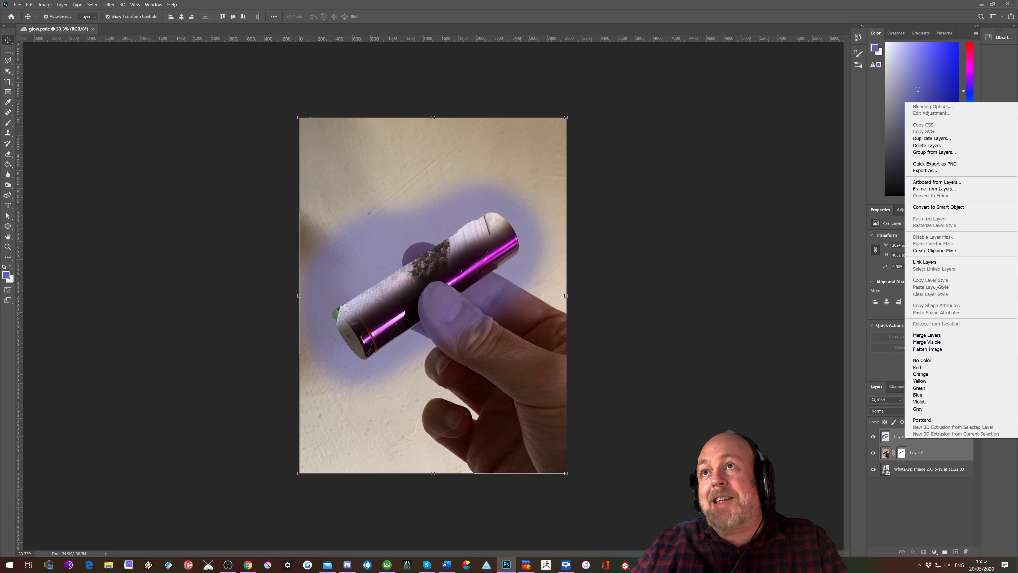
pyautogui.click(928, 263)
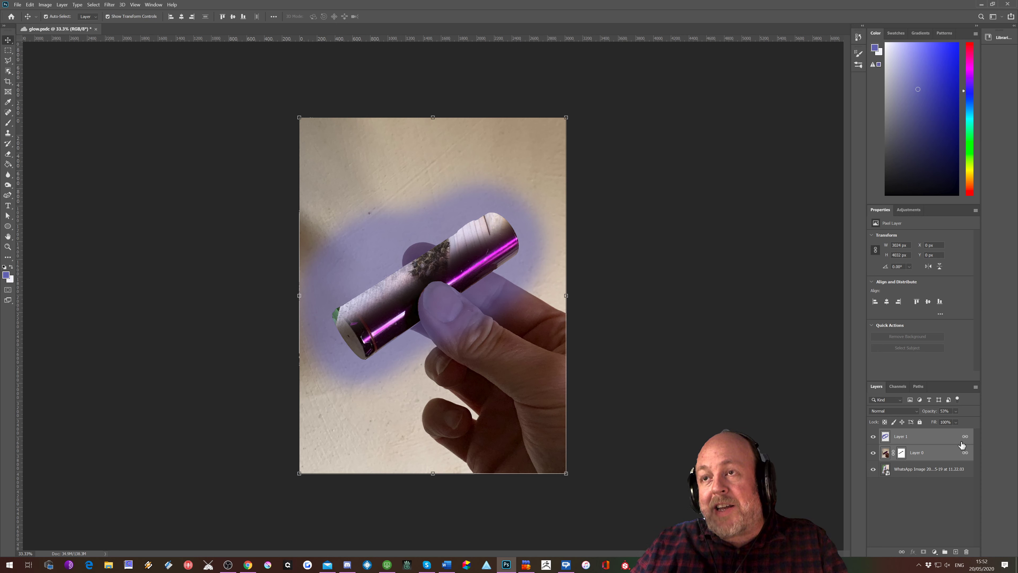
pyautogui.click(932, 455)
pyautogui.moveTo(481, 405)
pyautogui.mouseDown()
pyautogui.moveTo(521, 425)
pyautogui.moveTo(461, 401)
pyautogui.moveTo(450, 369)
pyautogui.moveTo(506, 371)
pyautogui.moveTo(481, 407)
pyautogui.mouseUp()
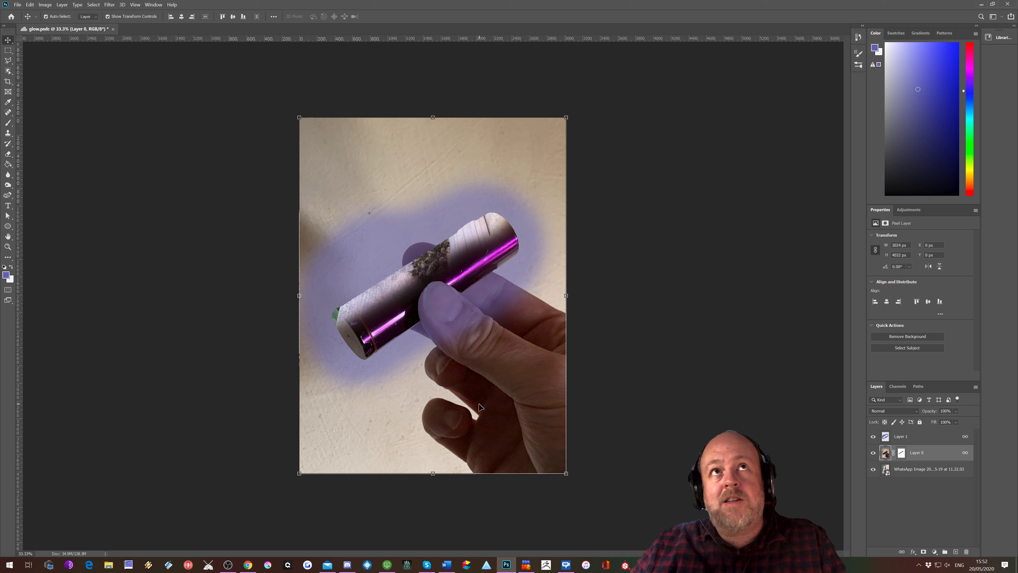
# Step: Select both Layer 1 and Layer 0 and unlink them
pyautogui.keyDown('shift'); pyautogui.click(942, 439); pyautogui.keyUp('shift')
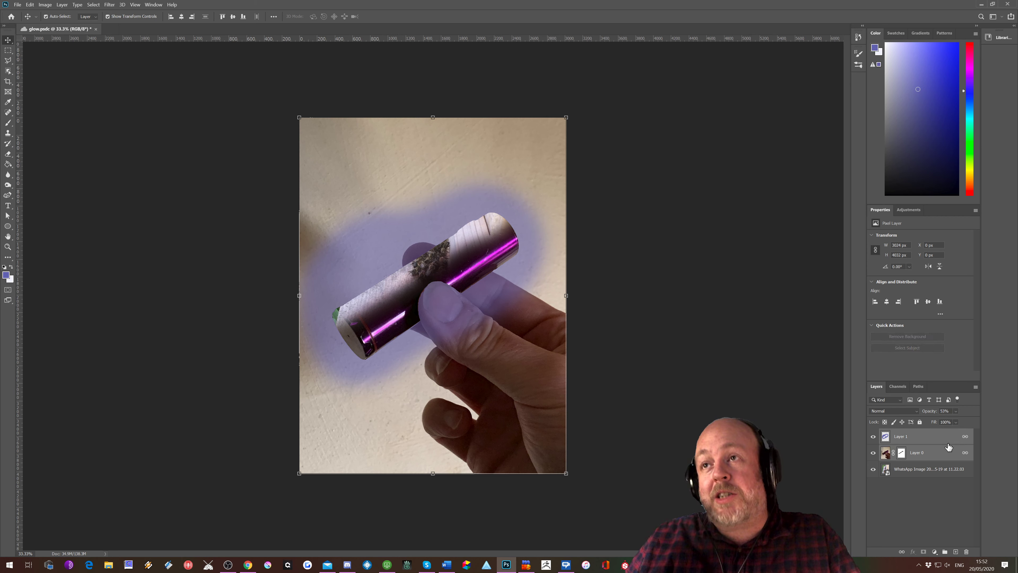
pyautogui.rightClick(948, 438)
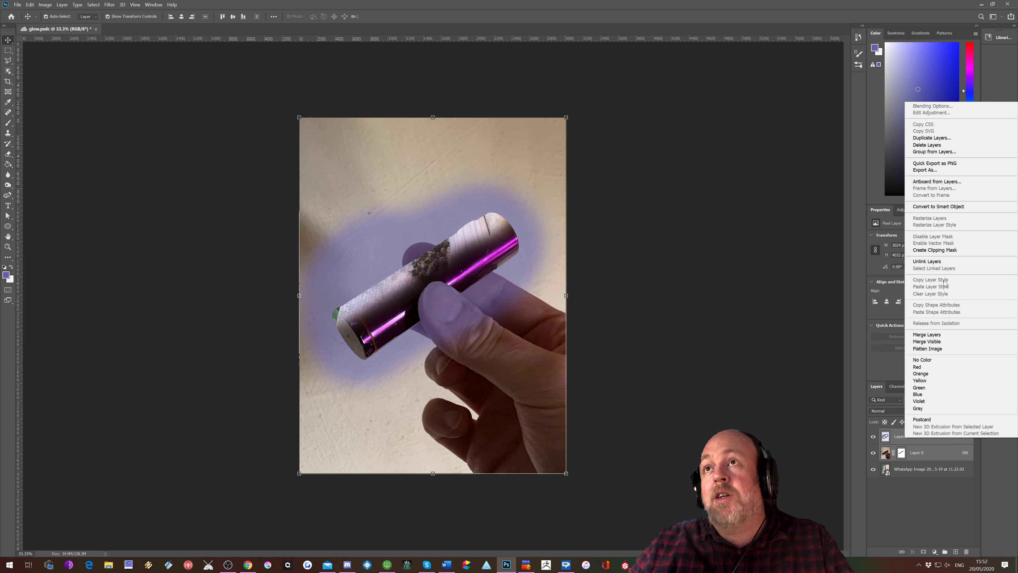
pyautogui.click(930, 263)
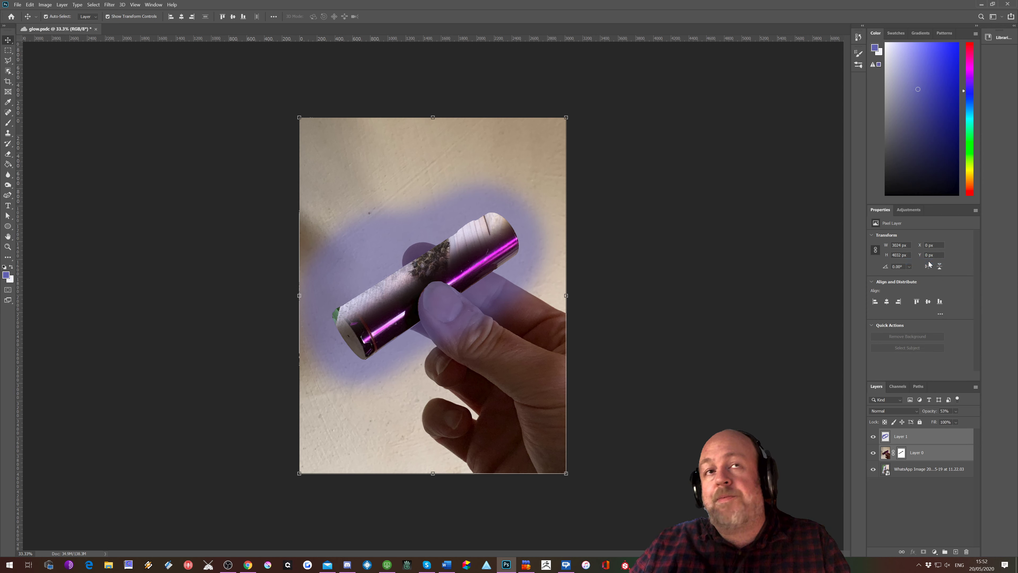
# Step: Try moving Layer 0 on its own upward in the canvas, and undo the move
pyautogui.click(932, 456)
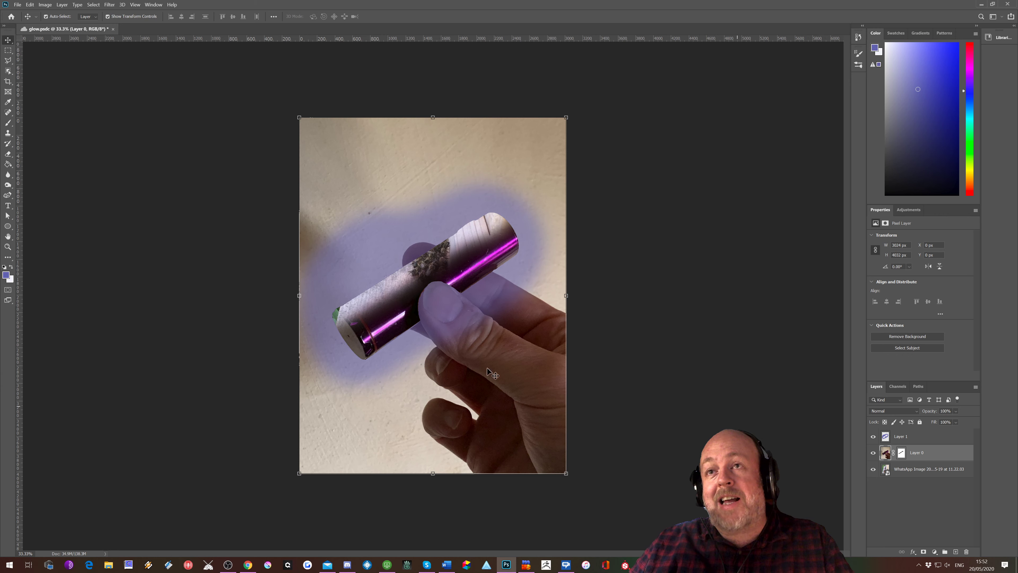
pyautogui.moveTo(461, 373); pyautogui.dragTo(460, 339)
pyautogui.hotkey('ctrl', 'z')
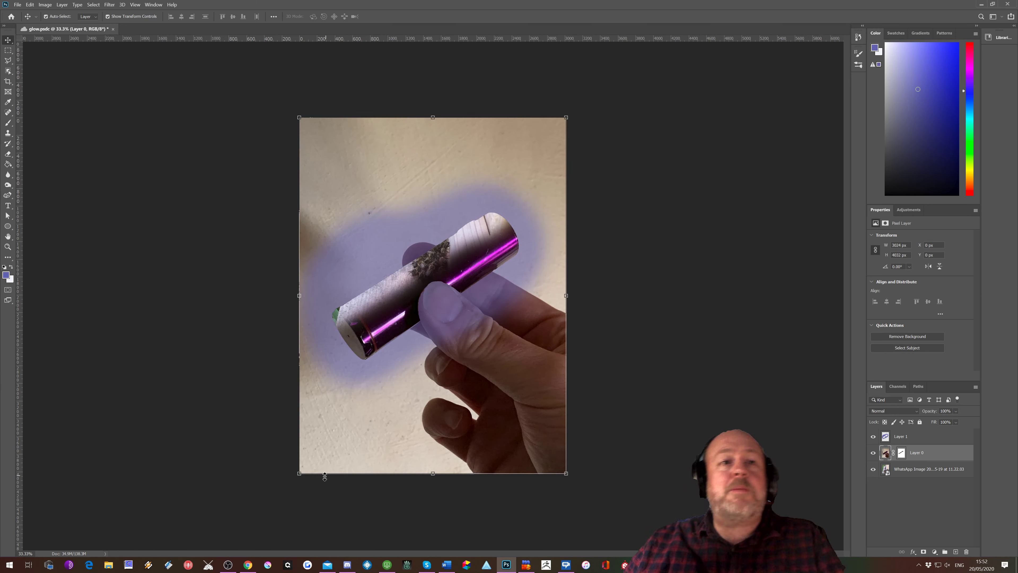
pyautogui.click(228, 564)
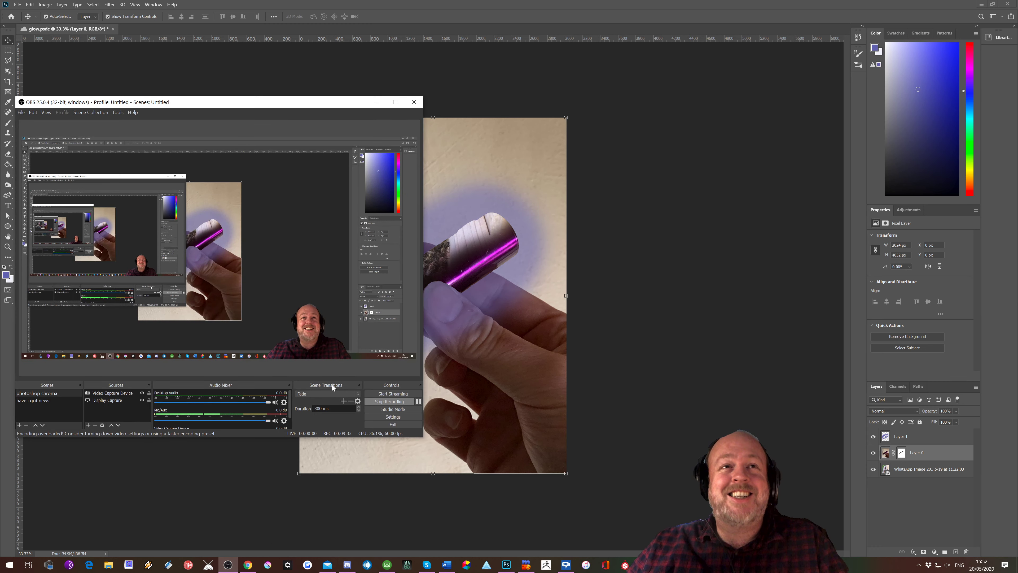